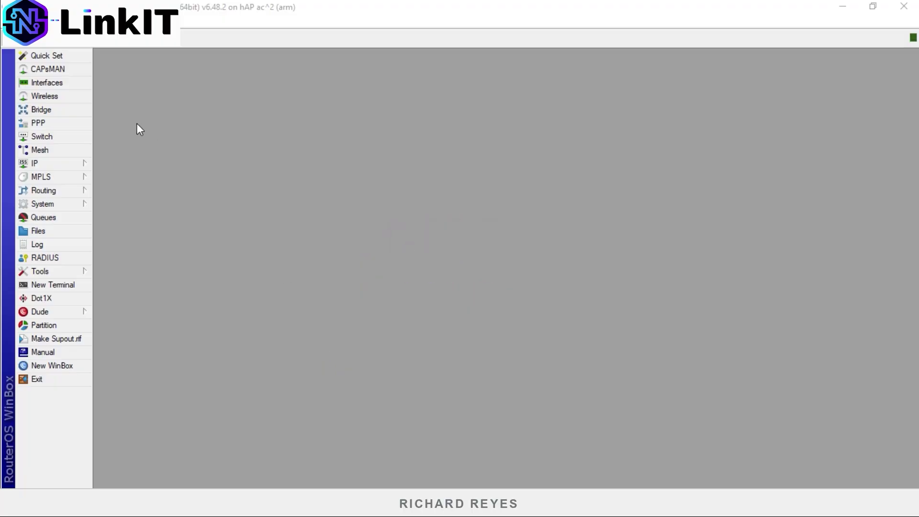
Start a new IP firewall mangle rule in the prerouting chain that matches the icmp protocol
click(71, 84)
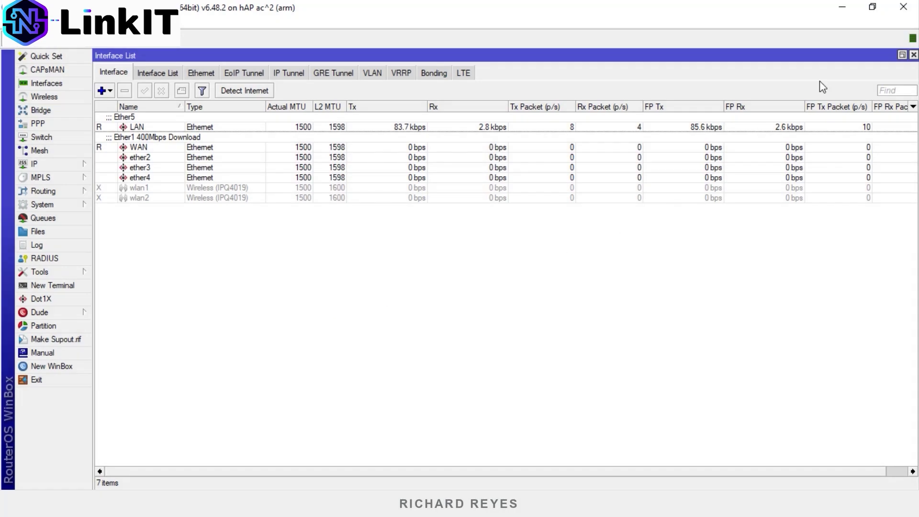
click(913, 55)
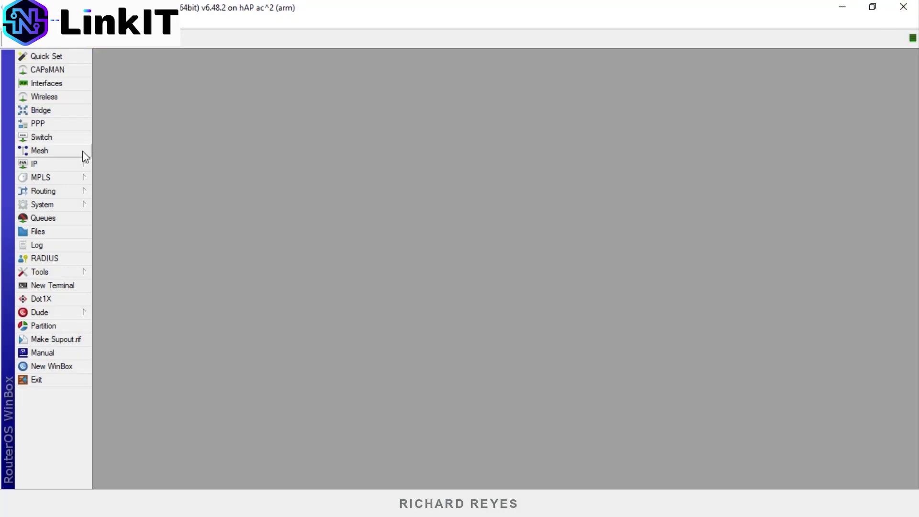
click(73, 165)
click(146, 265)
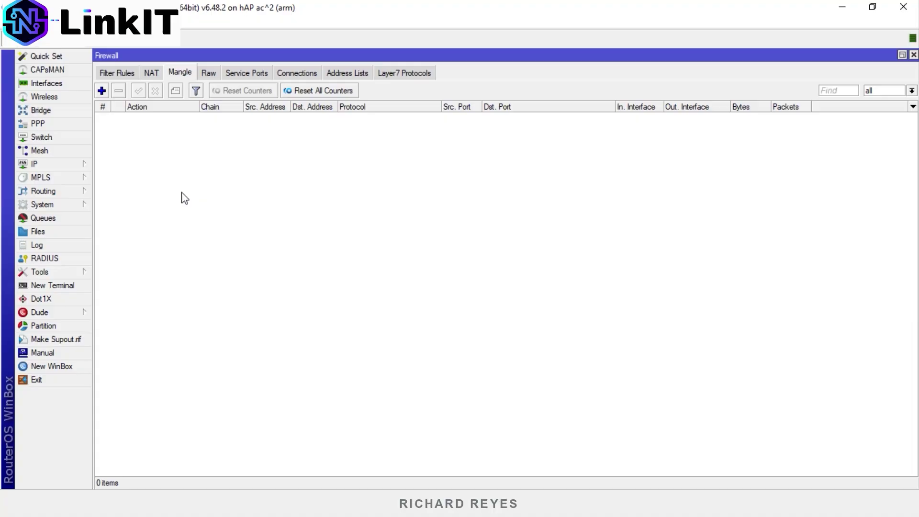
click(101, 90)
click(117, 158)
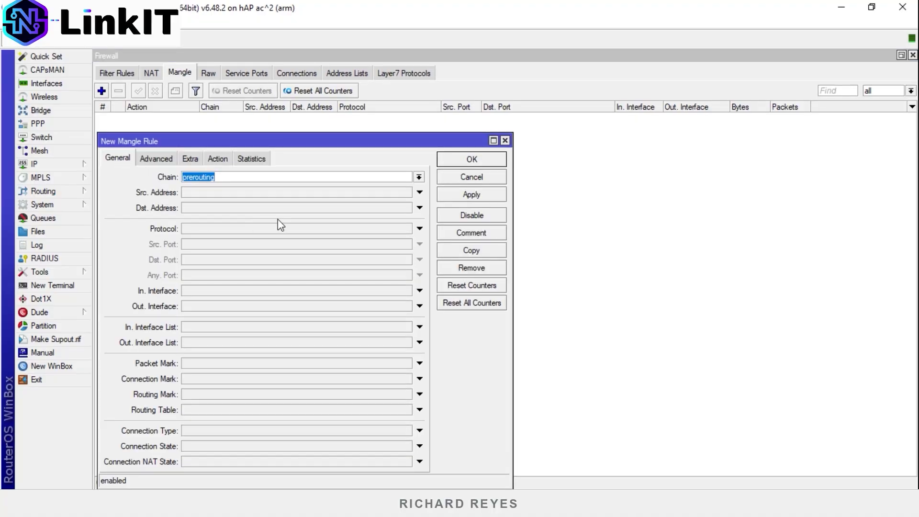
click(291, 231)
click(407, 229)
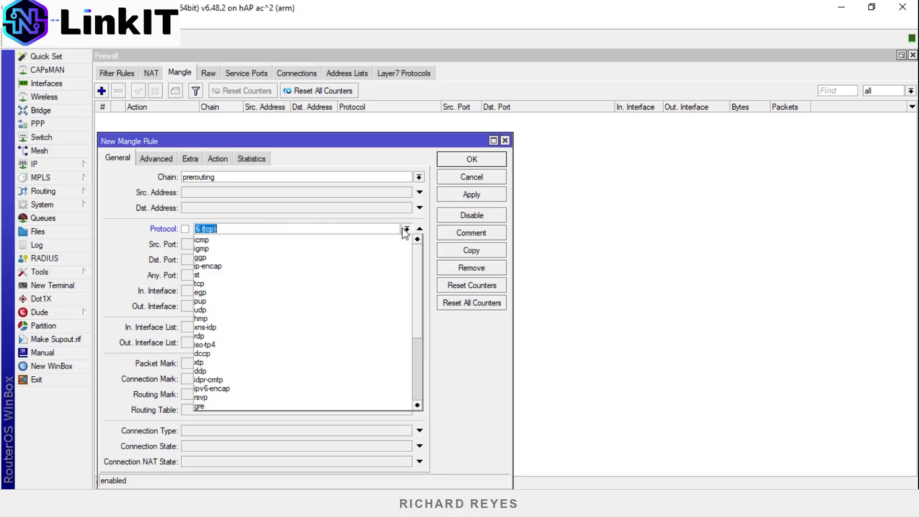
click(296, 239)
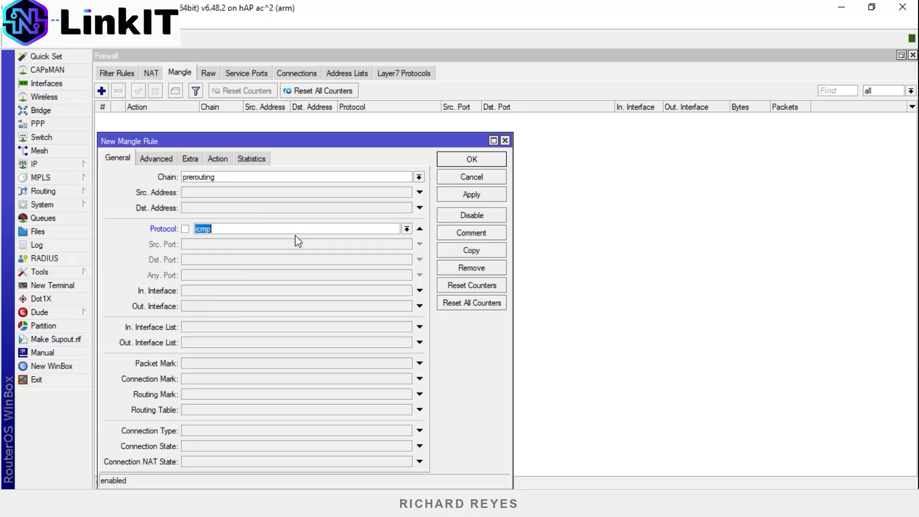
Set the icmp rule's action to mark connection with new connection mark ICMP_Conn, and save the rule
click(218, 159)
click(237, 185)
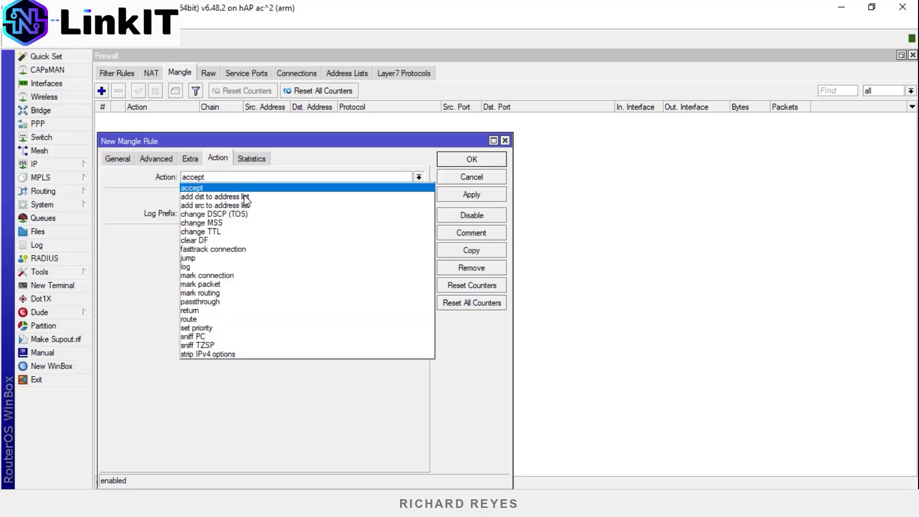
click(270, 276)
click(254, 234)
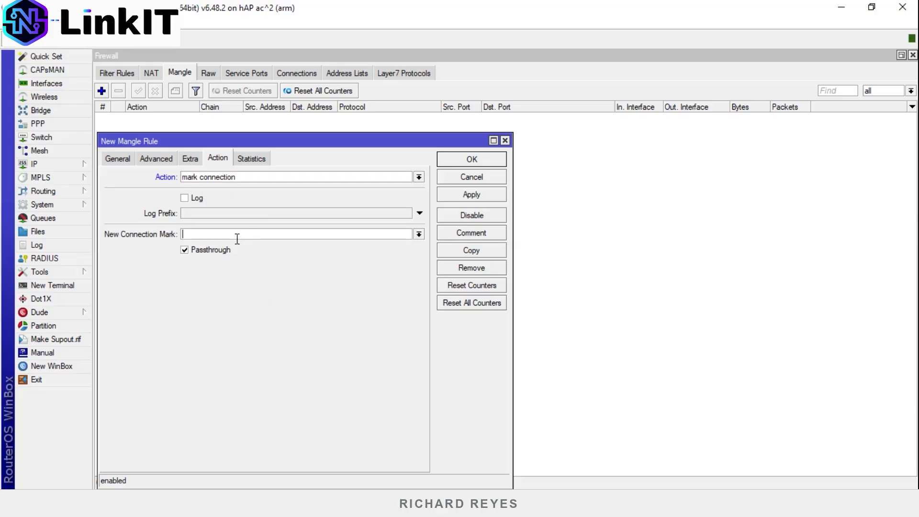
text(ICMP_Conn)
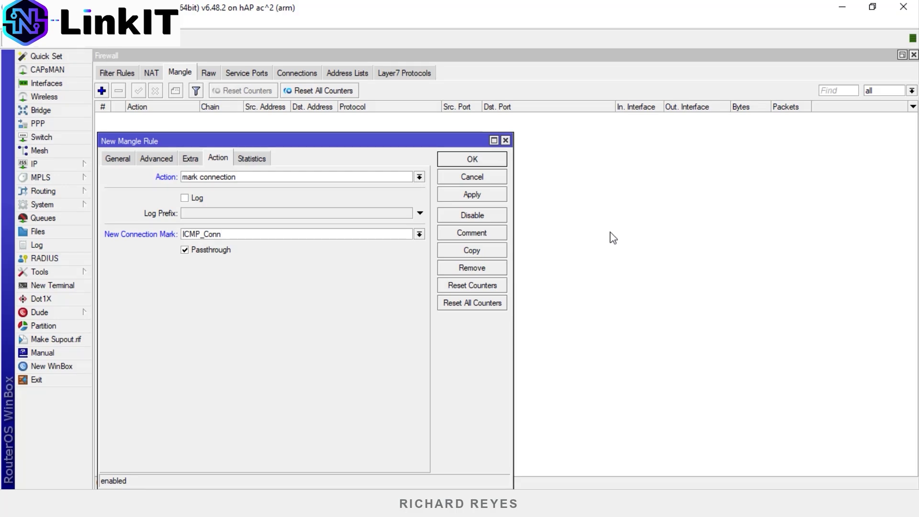
click(502, 195)
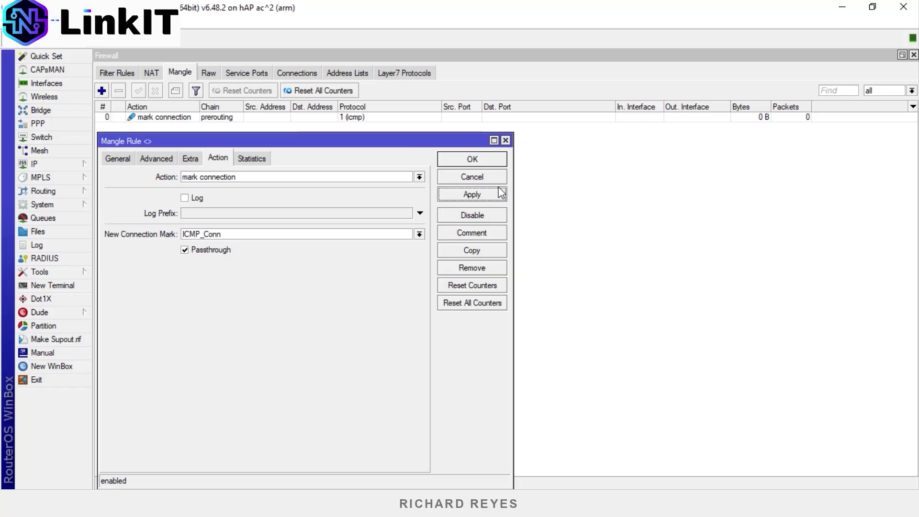
click(493, 160)
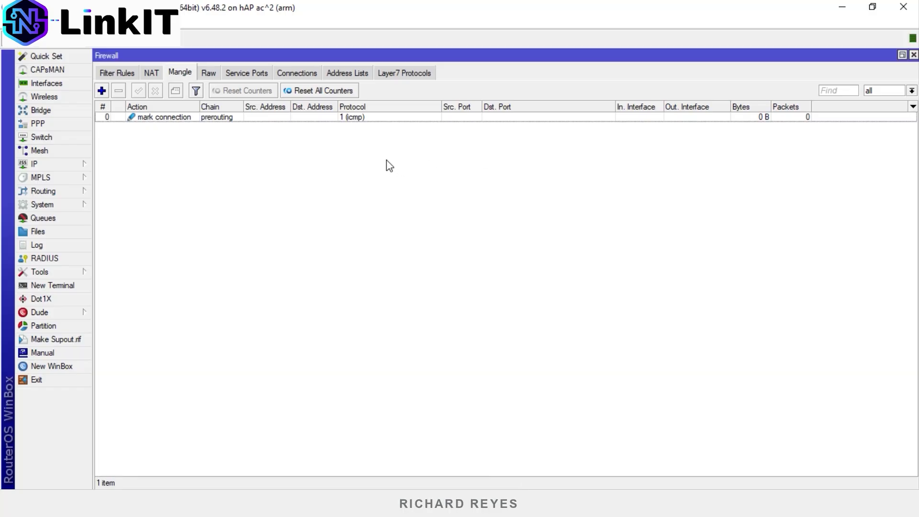
Start another prerouting mangle rule matching incoming interface LAN and connection mark ICMP_Conn
click(101, 90)
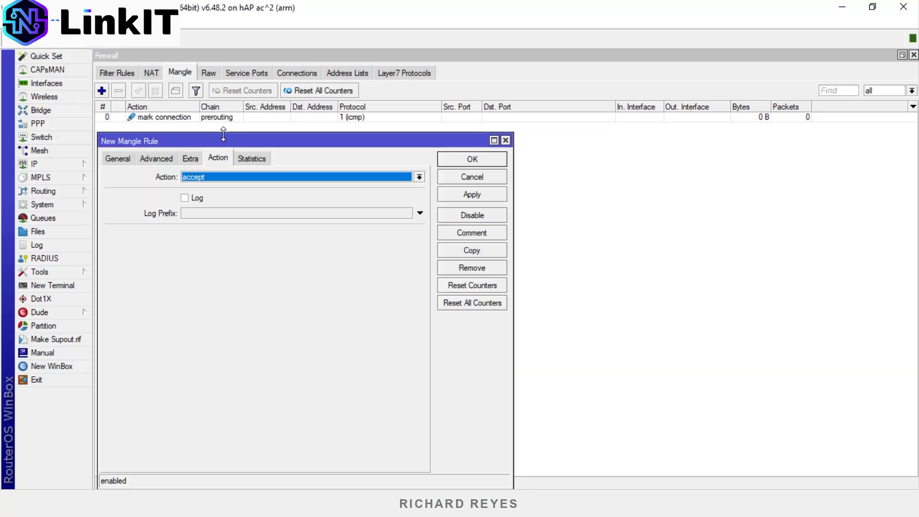
click(118, 161)
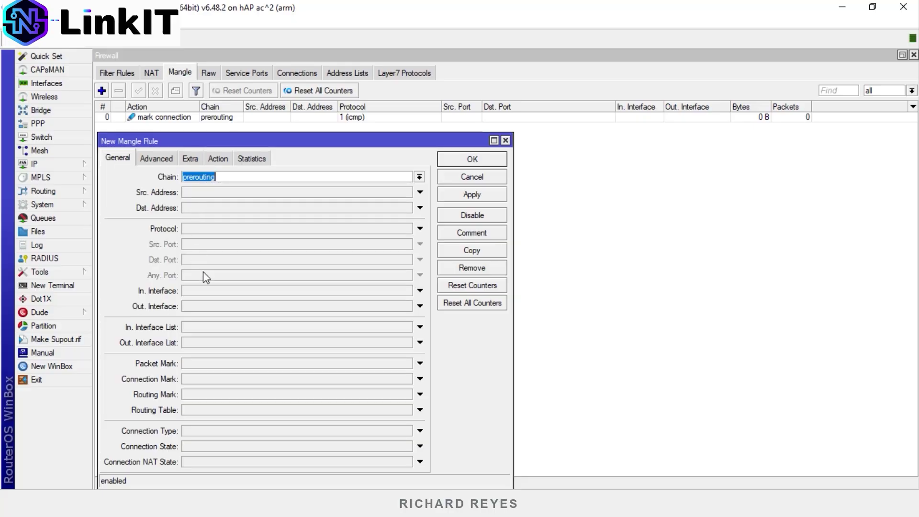
click(262, 292)
click(345, 294)
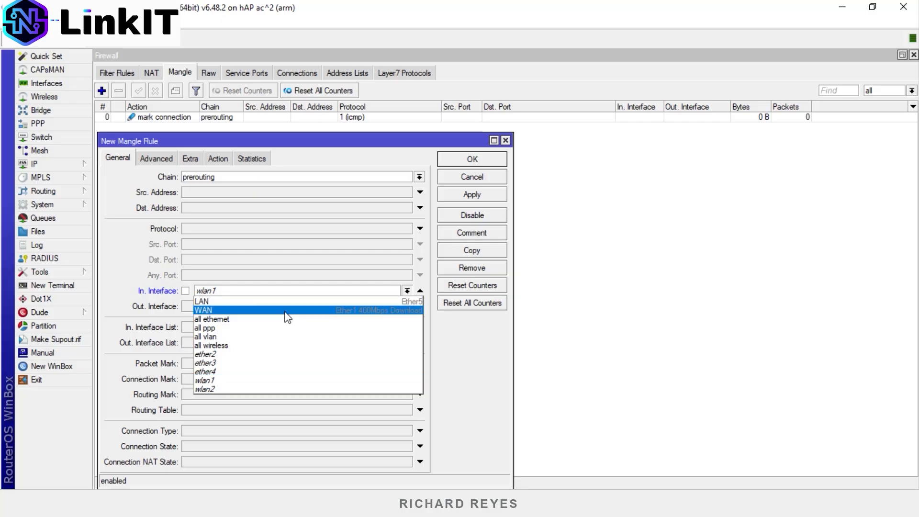
click(292, 308)
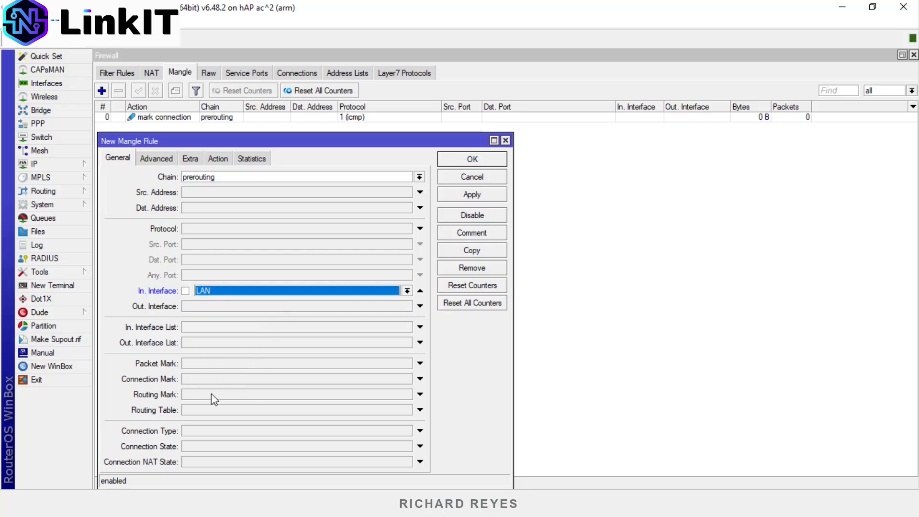
click(234, 379)
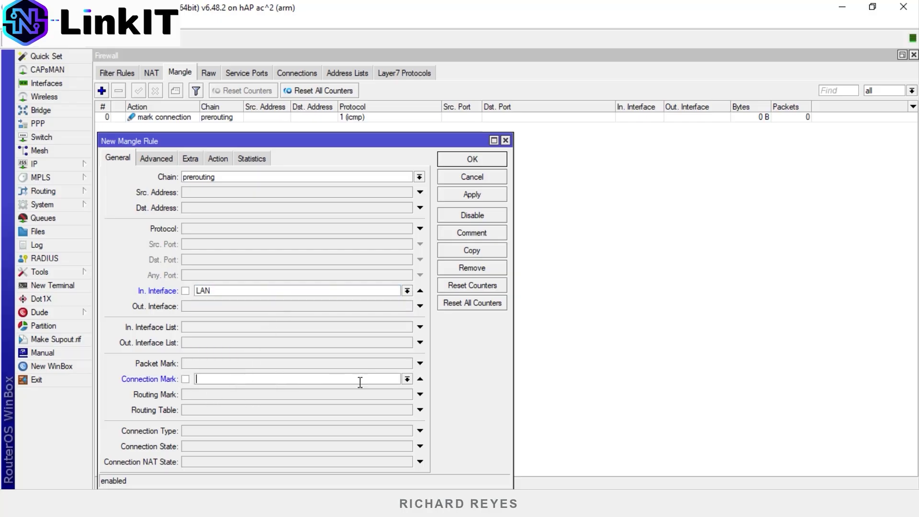
click(408, 379)
click(314, 391)
Set the LAN rule's action to mark packet with new packet mark ICMP_Up, disable passthrough, and save the rule
click(221, 161)
click(245, 179)
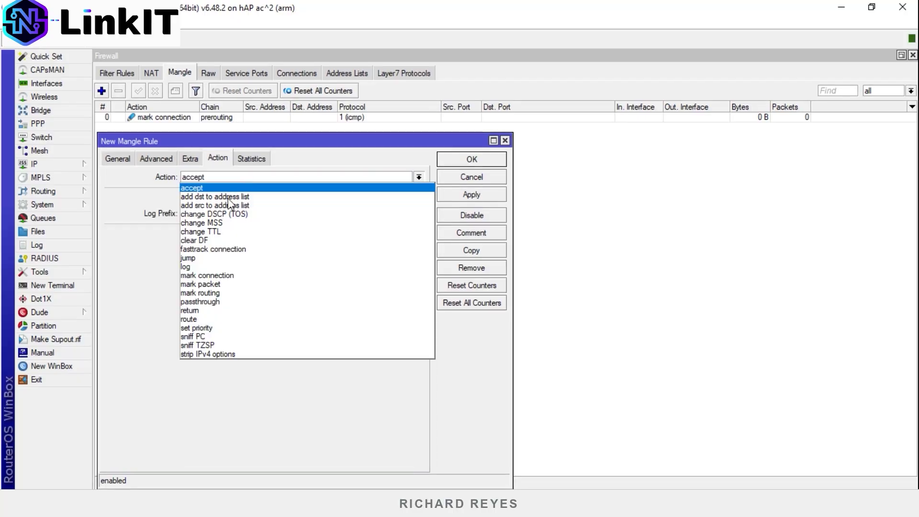
click(244, 285)
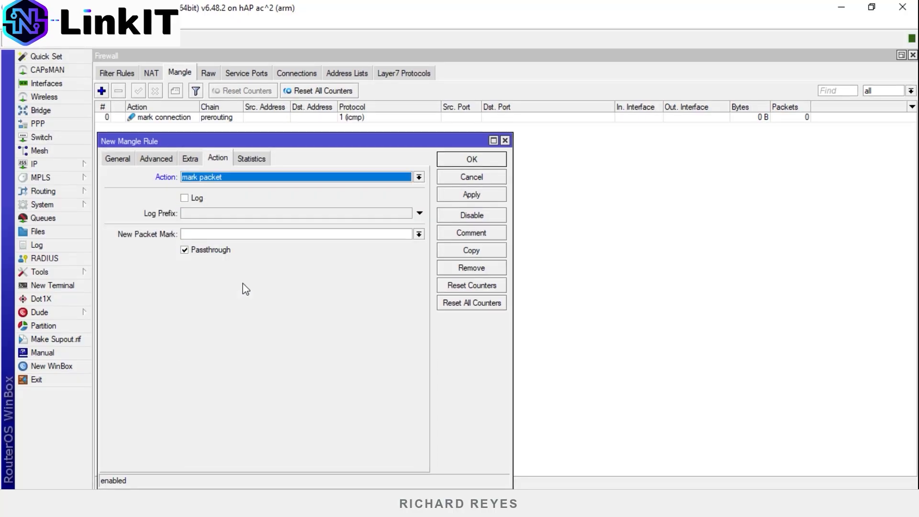
click(207, 234)
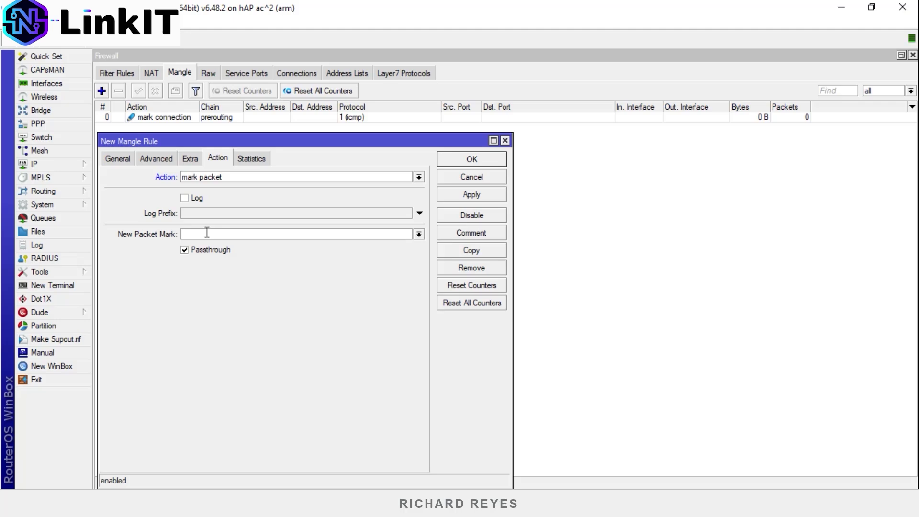
text(ICMP_Up)
click(185, 250)
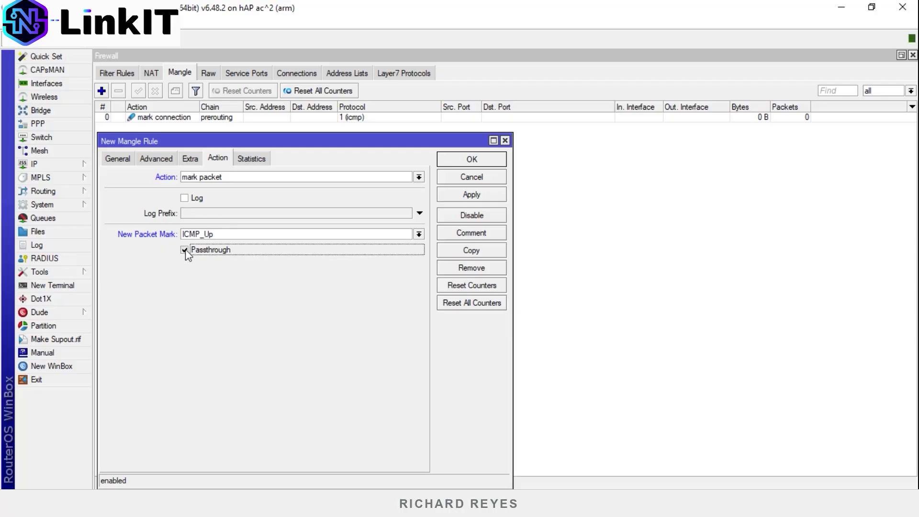
click(184, 250)
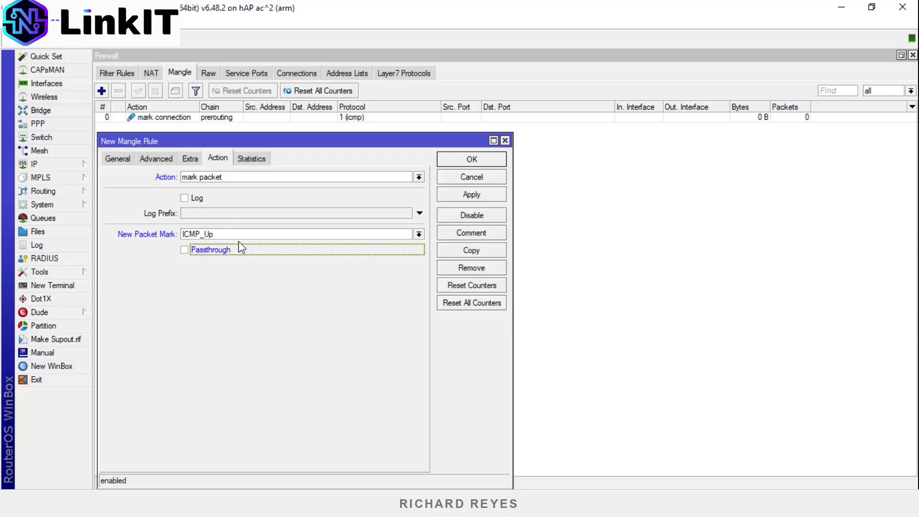
click(475, 196)
click(475, 162)
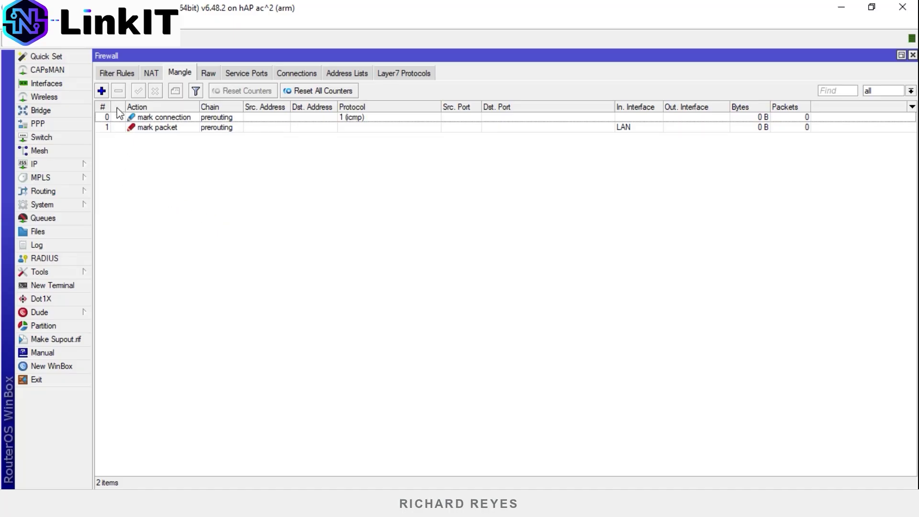
Start a third prerouting mangle rule matching incoming interface WAN and connection mark ICMP_Conn
click(101, 91)
drag(215, 146, 218, 168)
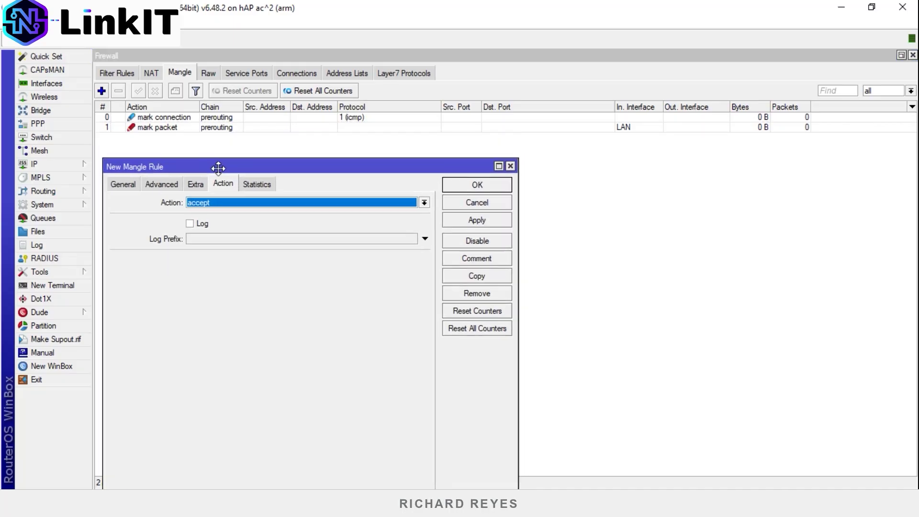
click(130, 184)
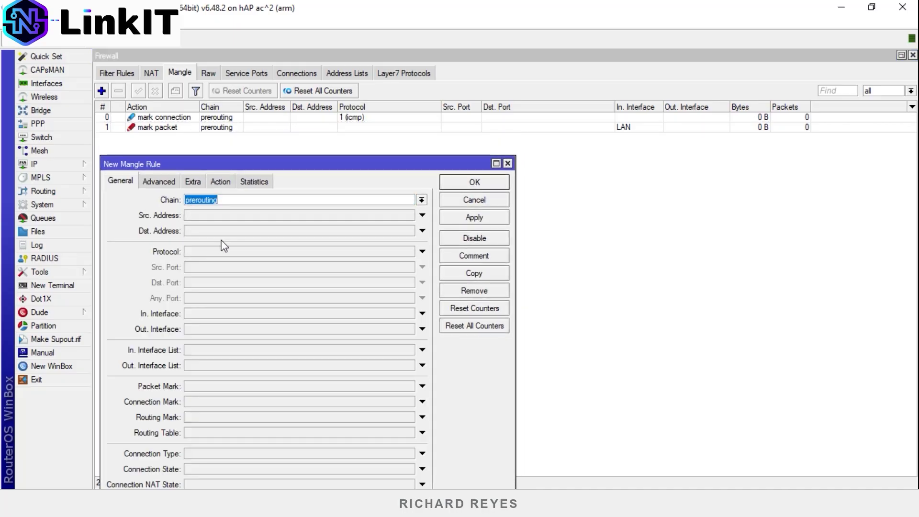
click(278, 314)
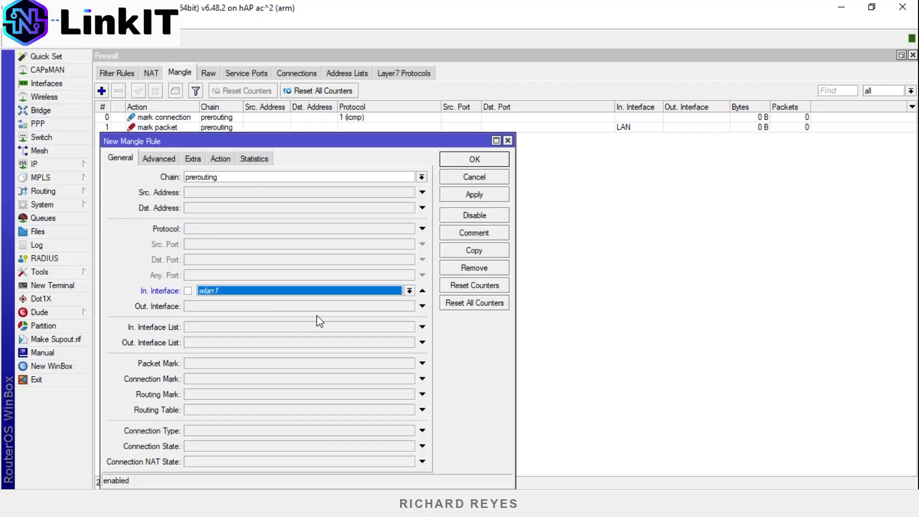
click(409, 291)
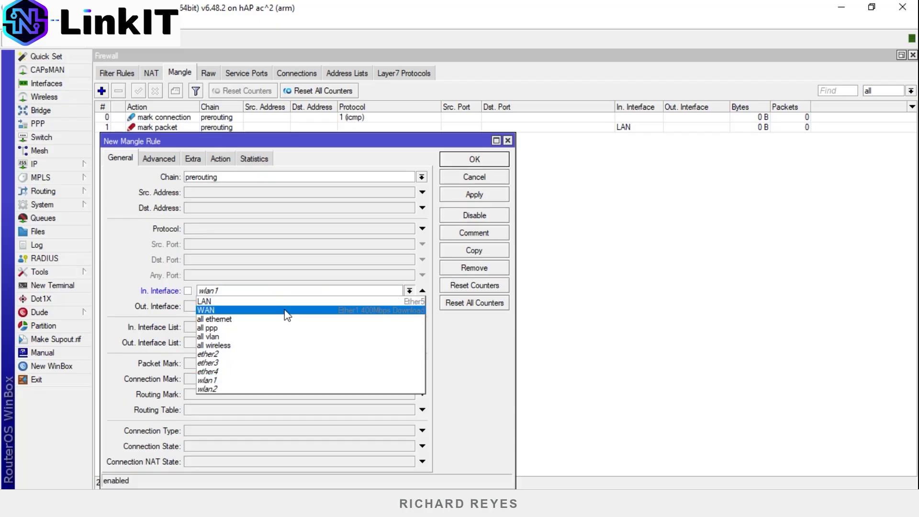
click(285, 311)
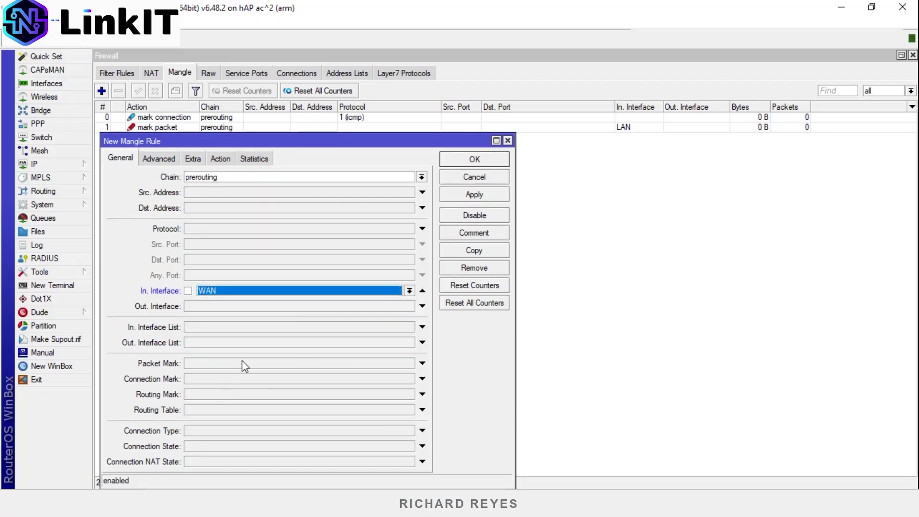
click(253, 380)
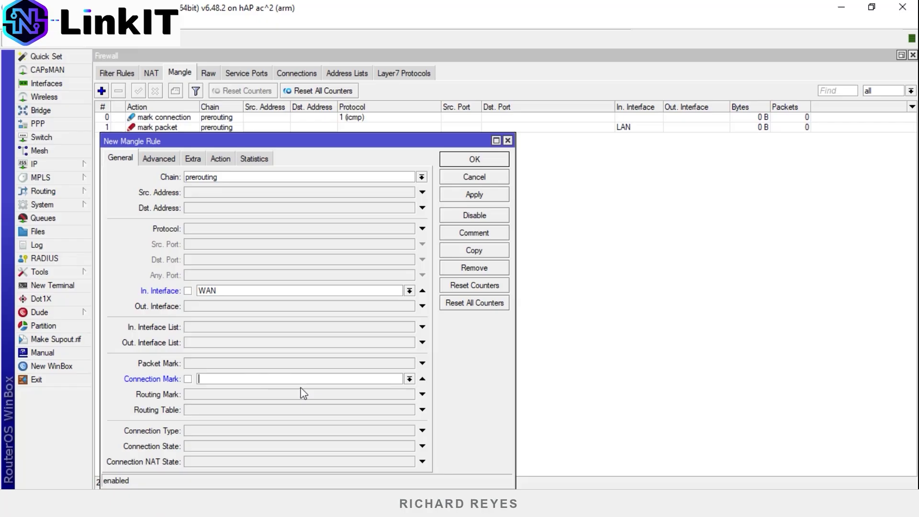
click(410, 379)
click(269, 387)
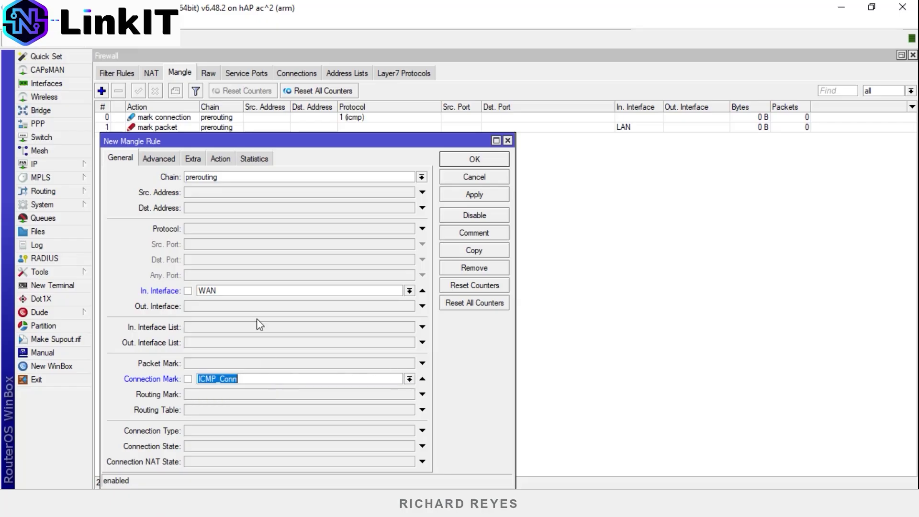
Set the WAN rule's action to mark packet with new packet mark ICMP_Down, disable passthrough, and save the rule
click(221, 158)
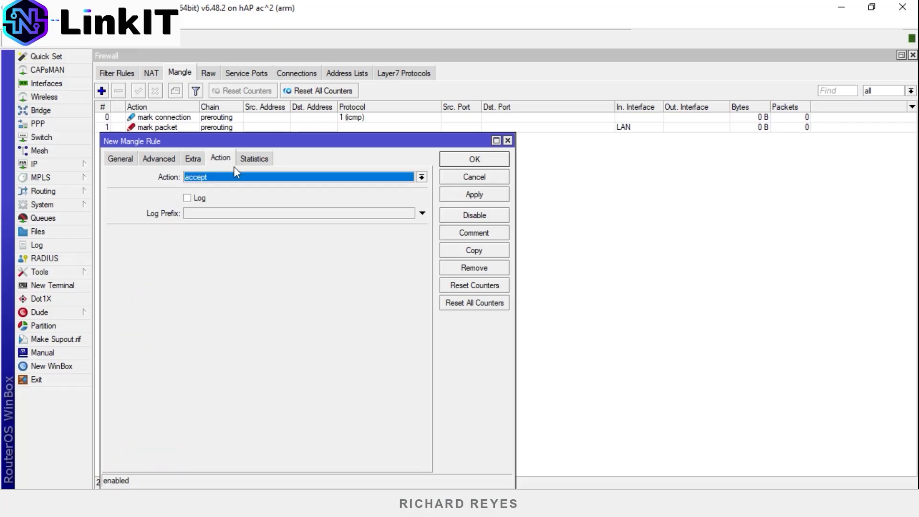
click(280, 177)
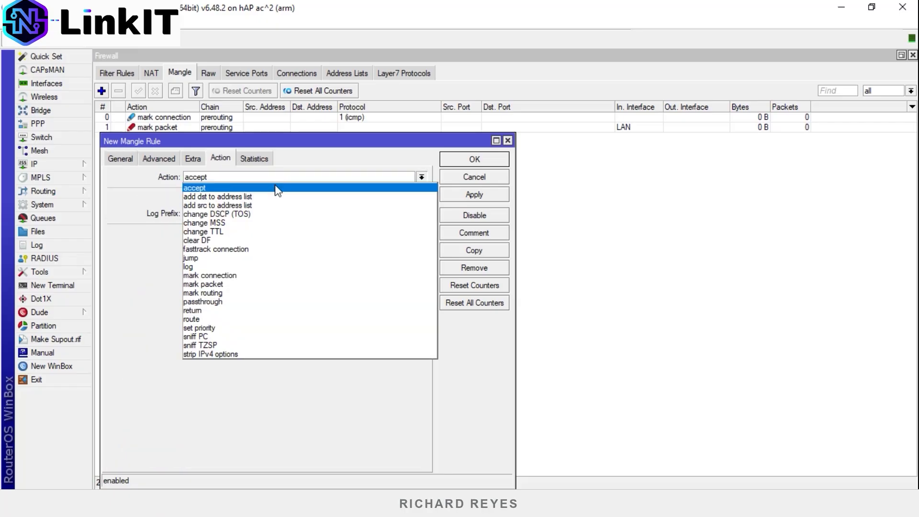
click(267, 285)
click(231, 234)
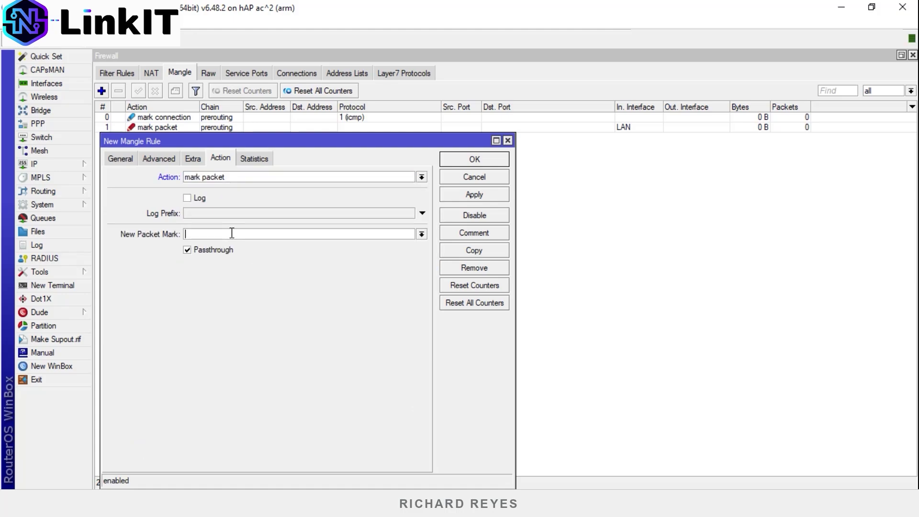
text(ICMP_Down)
click(198, 253)
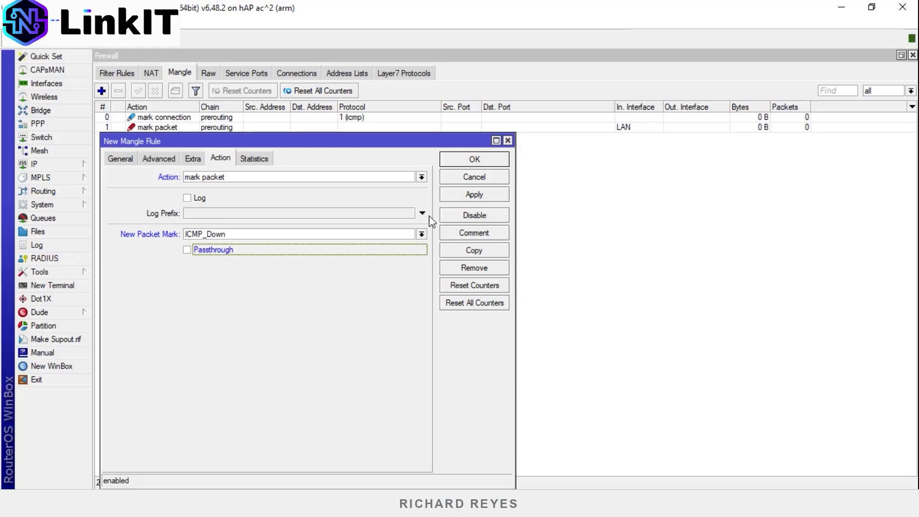
click(483, 196)
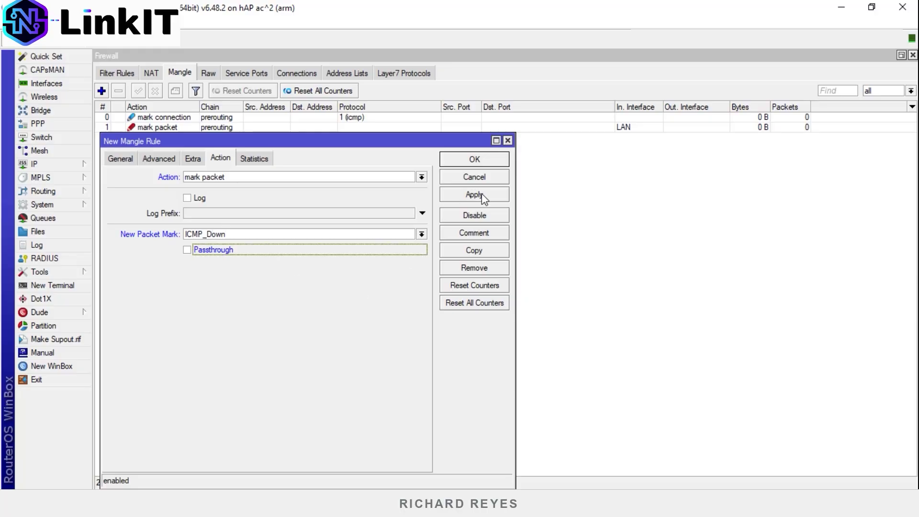
click(484, 158)
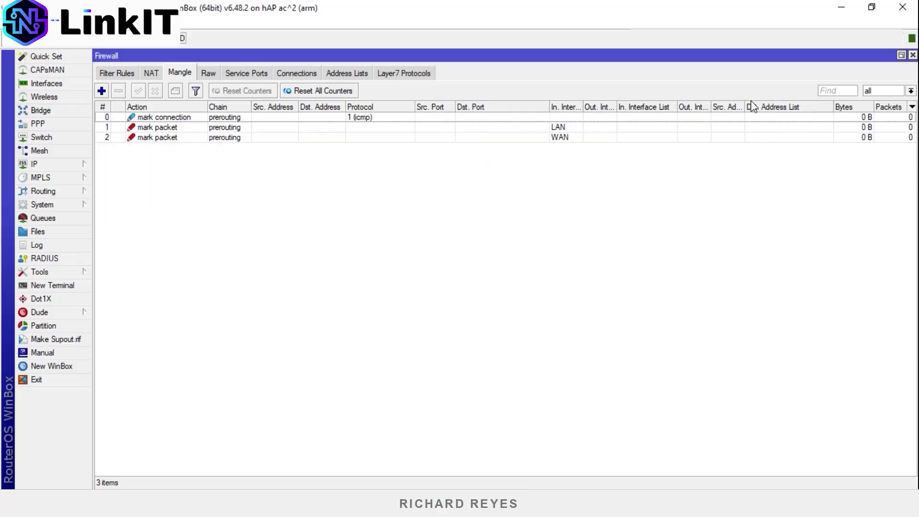
Close the firewall window and start a new queue tree entry named Down_Total with parent LAN
click(914, 55)
click(56, 216)
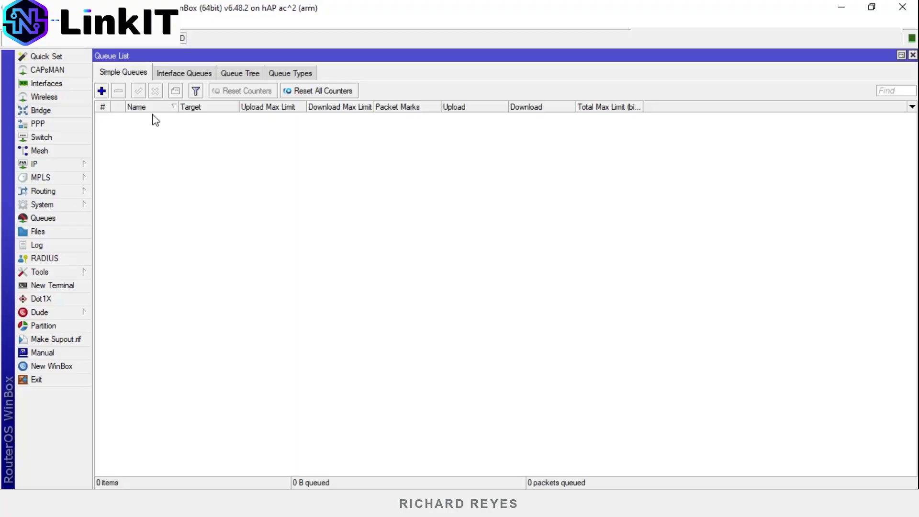
click(237, 70)
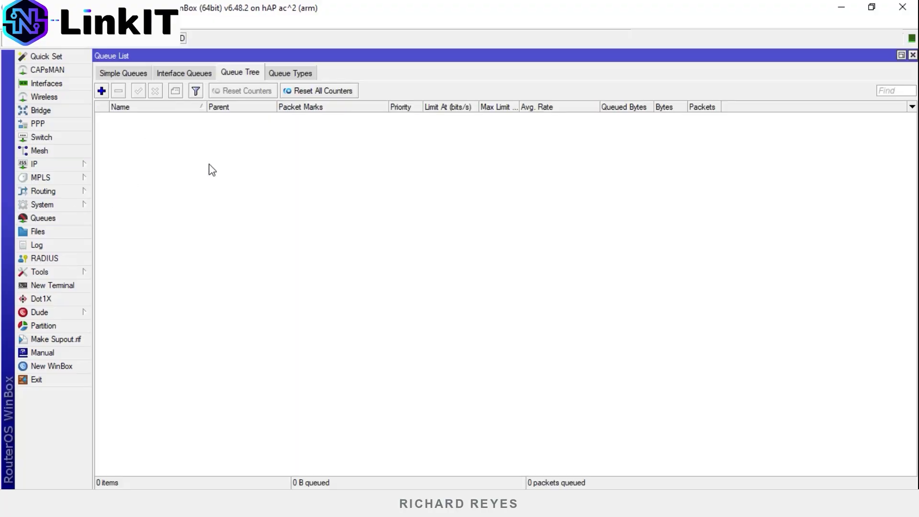
click(101, 91)
drag(469, 168, 367, 152)
text(Down)
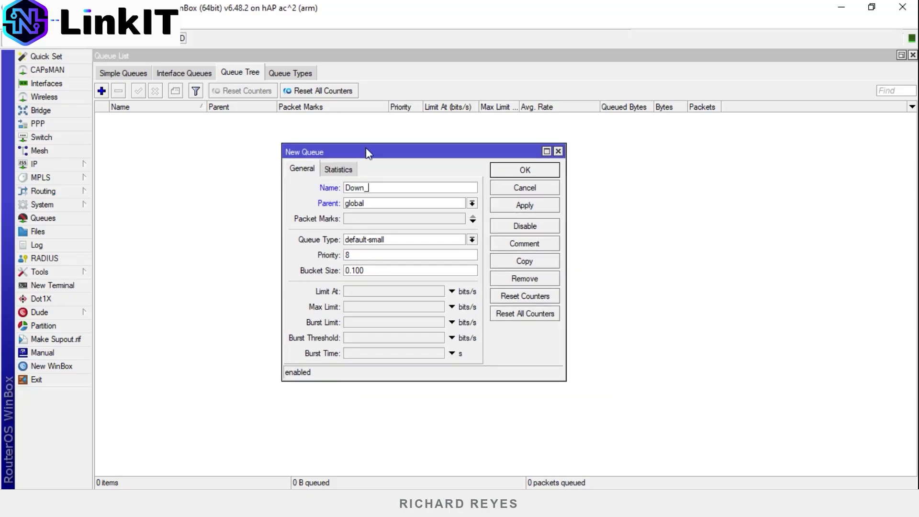
text(_Total)
click(472, 203)
click(398, 213)
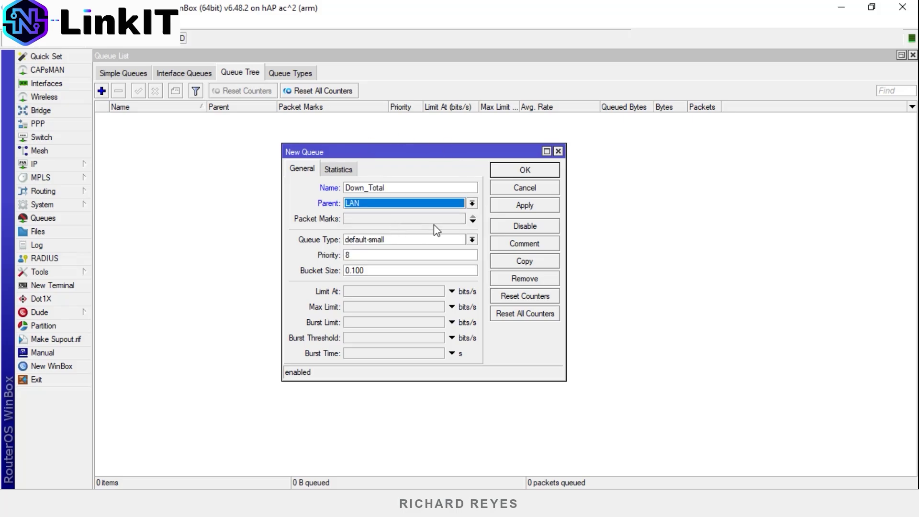
Set the Down_Total queue's type to pcq-download-default and its priority to 1
click(472, 240)
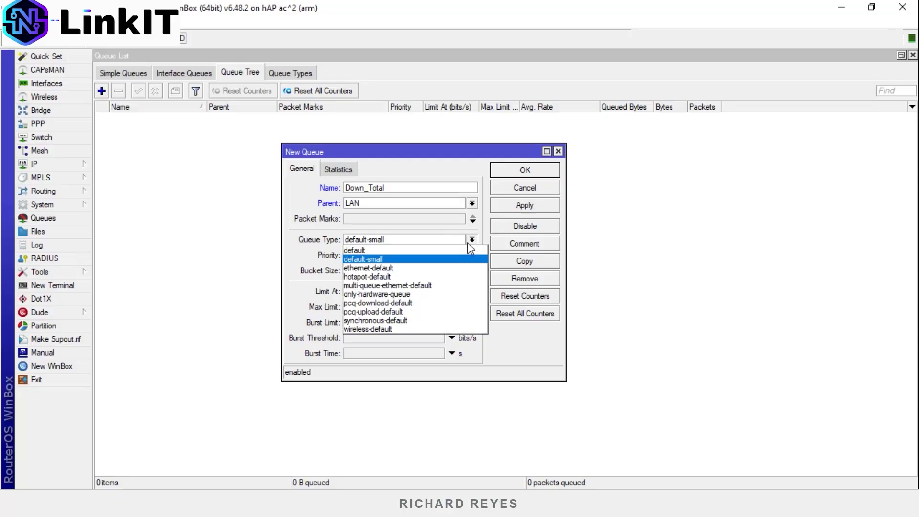
click(447, 305)
key(Tab)
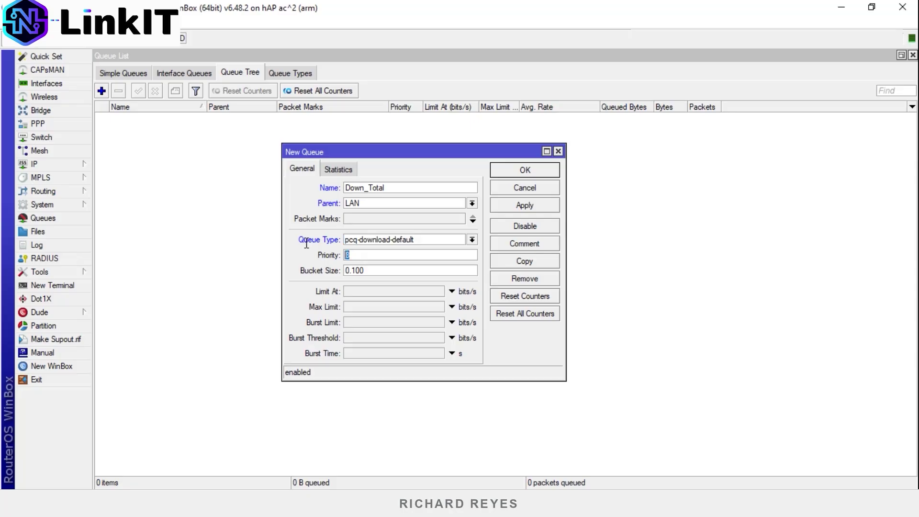
text(1)
Set both Limit At and Max Limit of the Down_Total queue to 400M and save it
click(375, 290)
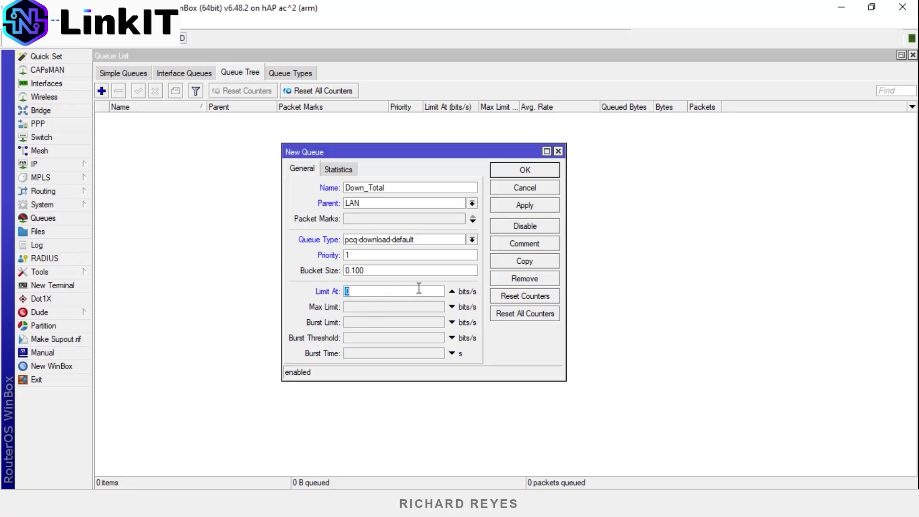
text(400M)
click(375, 305)
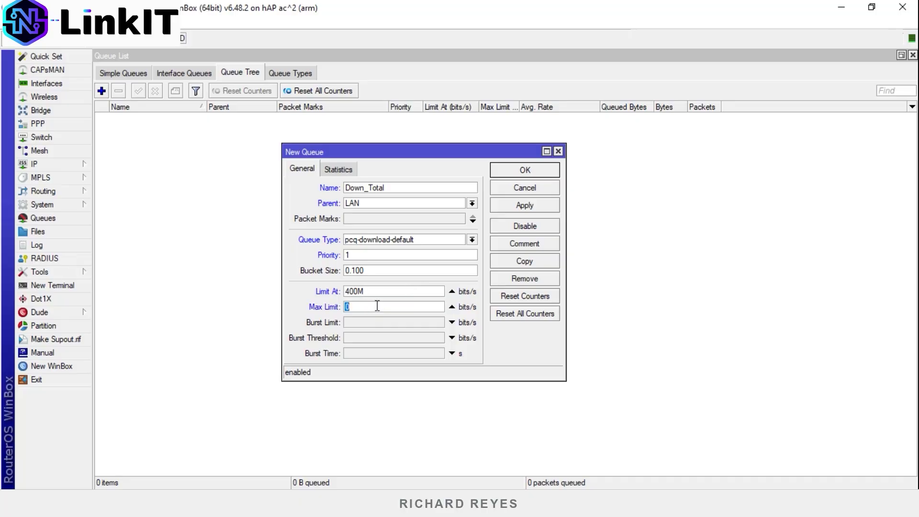
text(400M)
click(511, 206)
click(524, 170)
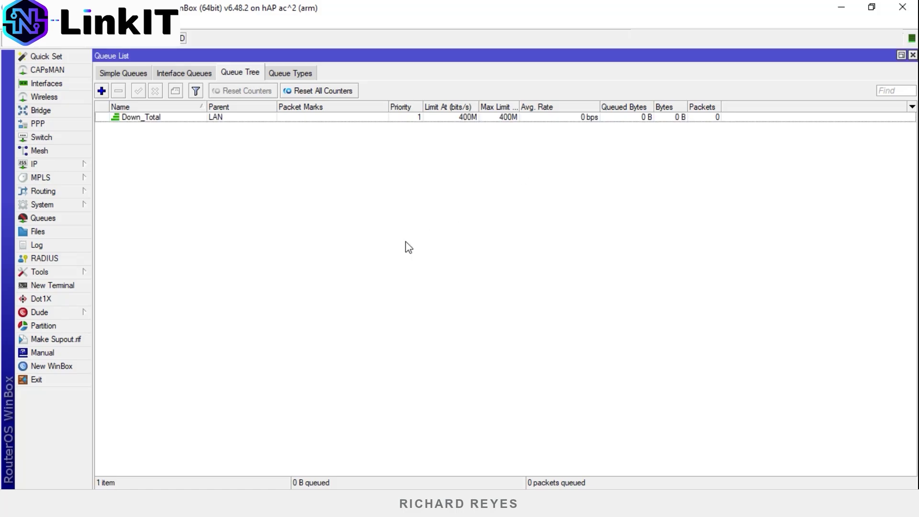
Start a second queue named Up_Total with queue type pcq-upload-default and priority 1
click(102, 91)
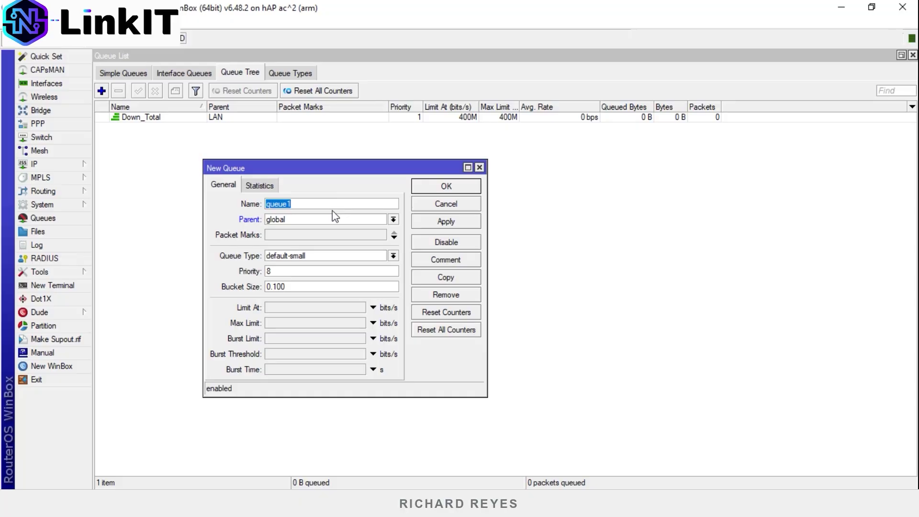
text(Up_Total)
click(393, 257)
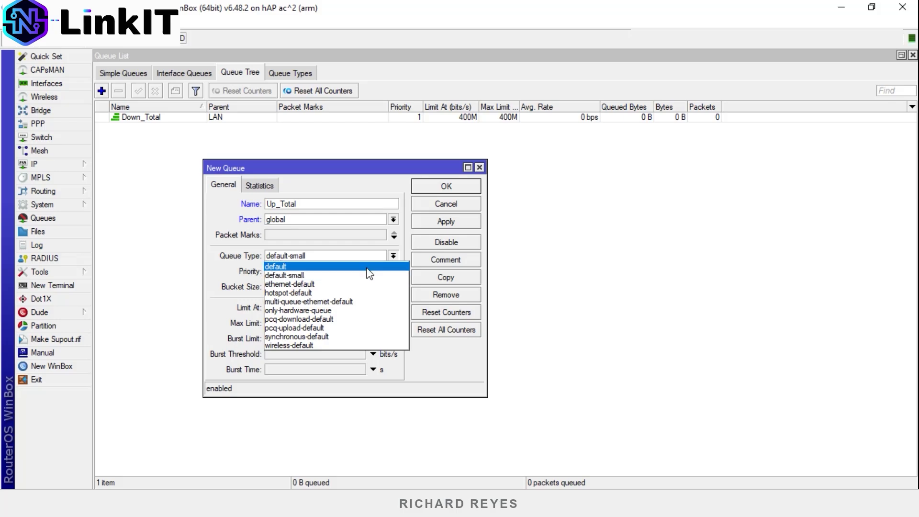
click(360, 331)
key(Tab)
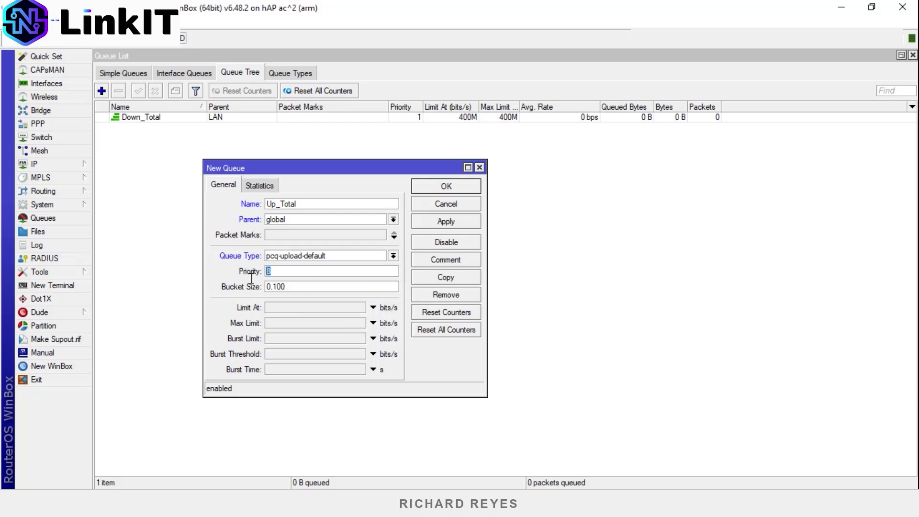
text(1)
Set both Limit At and Max Limit of the Up_Total queue to 25M, apply it and close its dialog
click(300, 309)
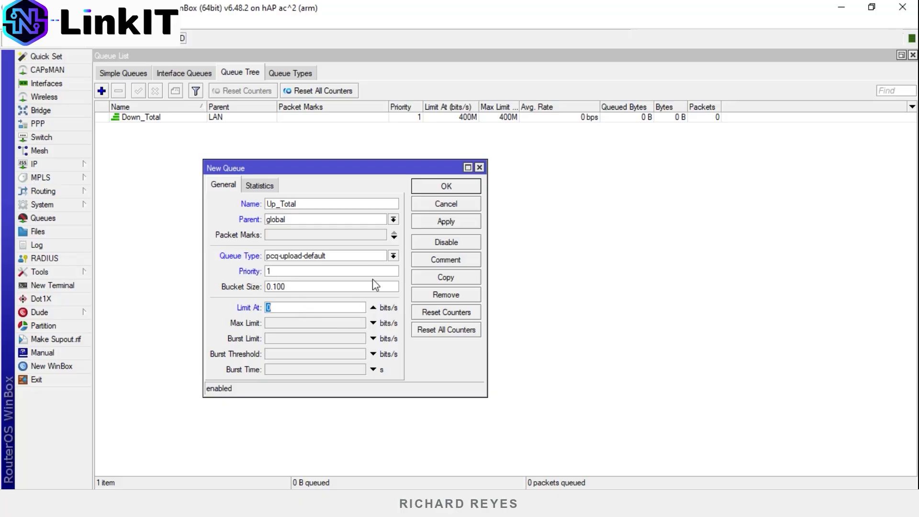
text(25M)
click(315, 323)
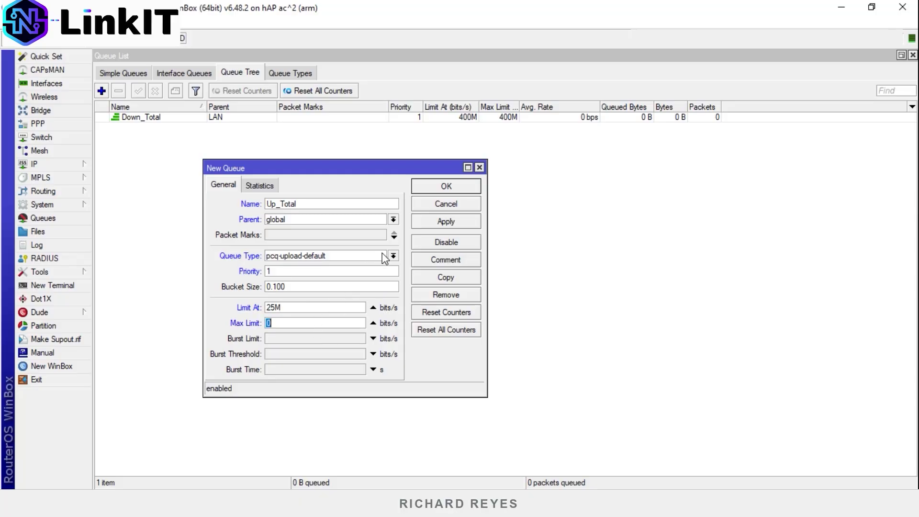
text(25M)
click(445, 222)
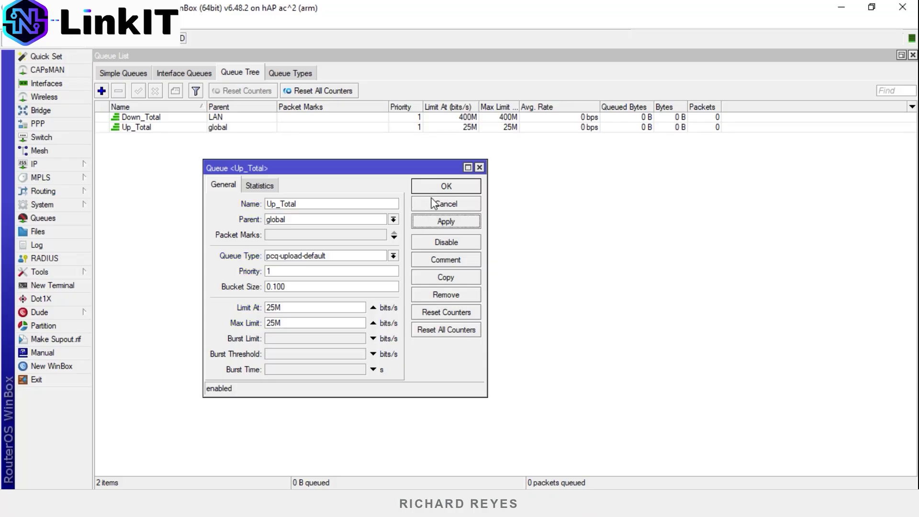
click(434, 204)
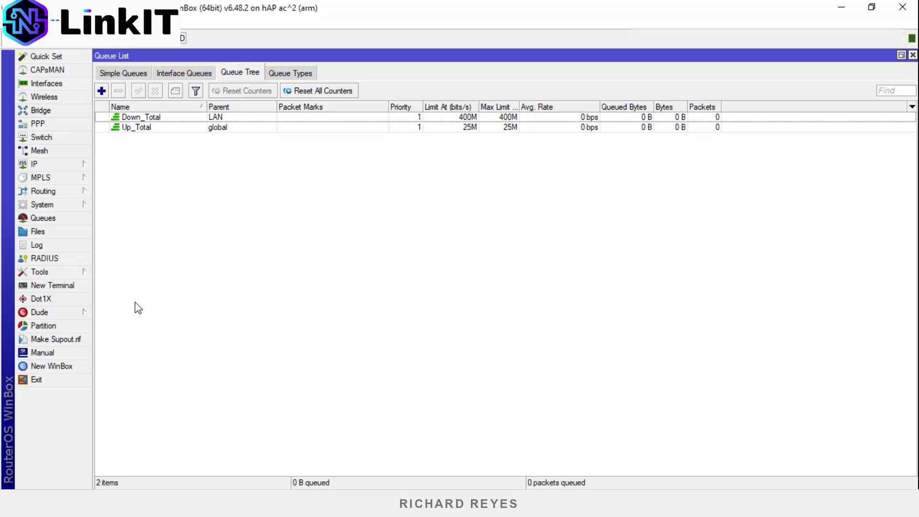
Start a new queue under parent Down_Total with packet mark ICMP_Down, and name it ICMP_Down by copying the mark
click(101, 91)
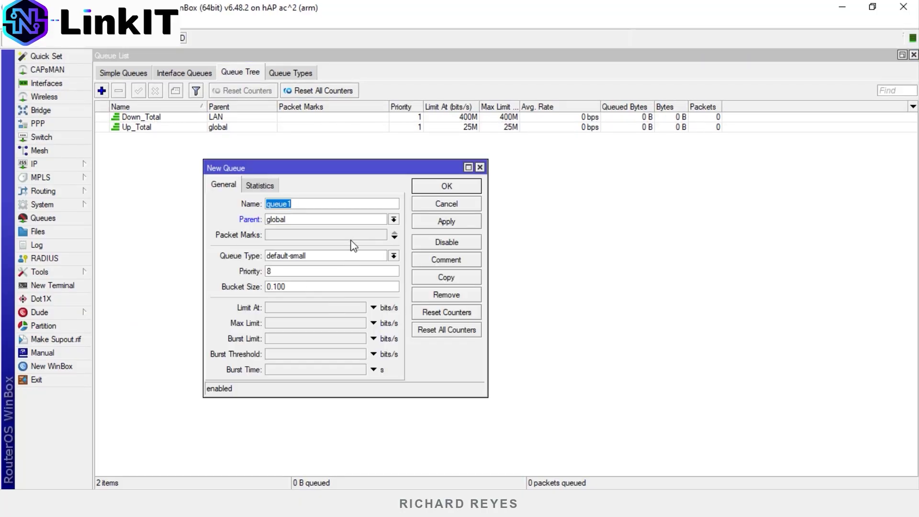
click(393, 220)
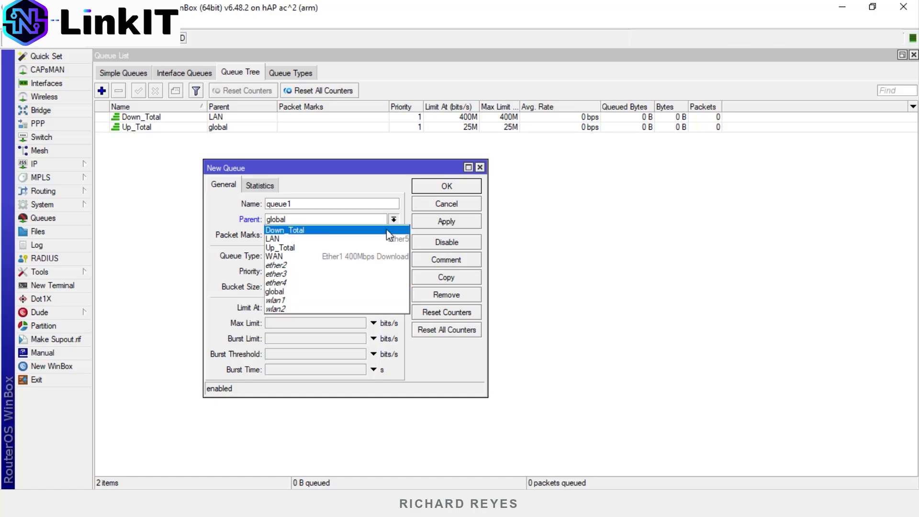
click(387, 230)
click(340, 236)
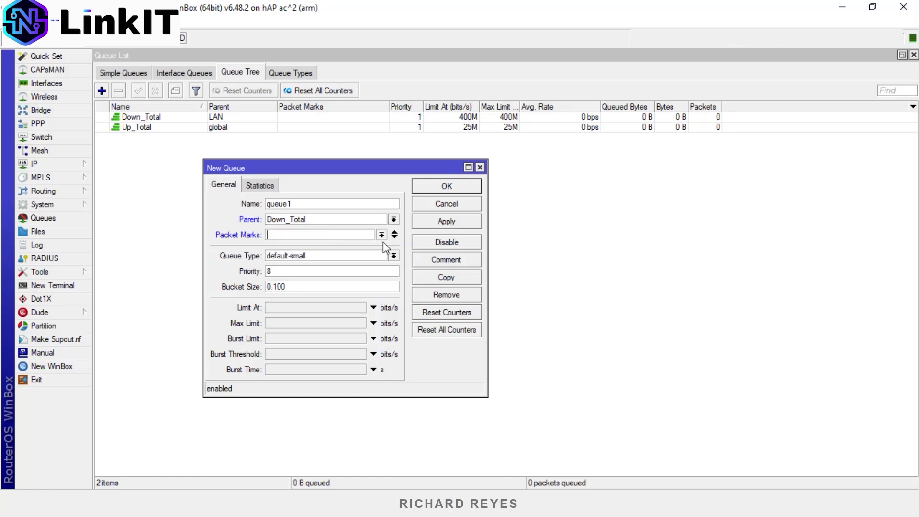
click(382, 235)
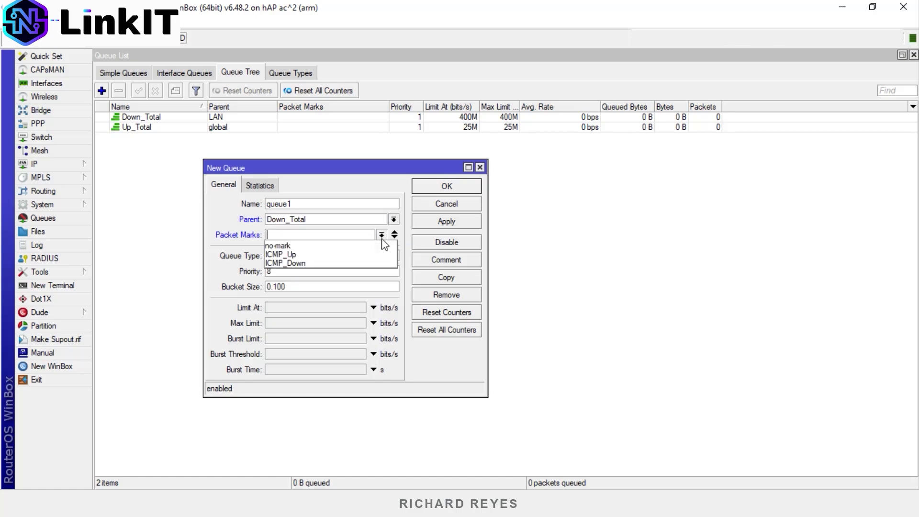
click(349, 264)
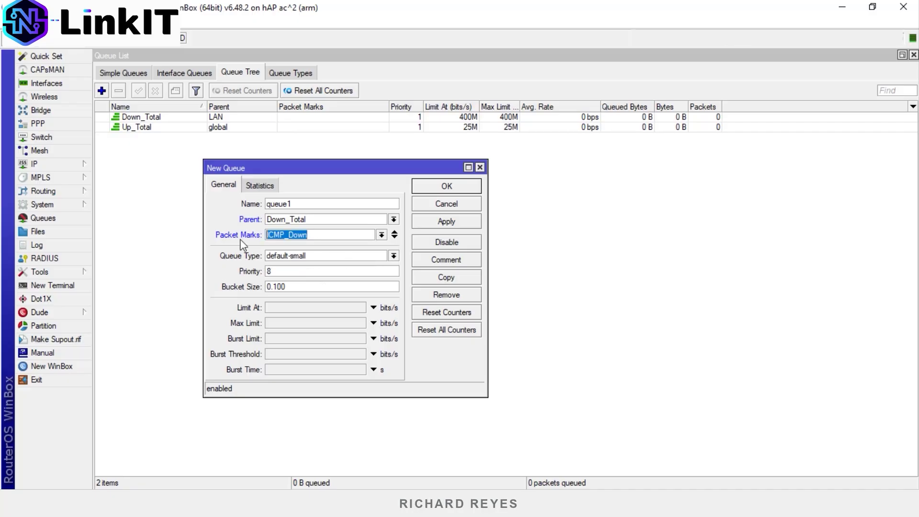
right_click(303, 234)
click(339, 259)
double_click(280, 204)
key(ctrl+v)
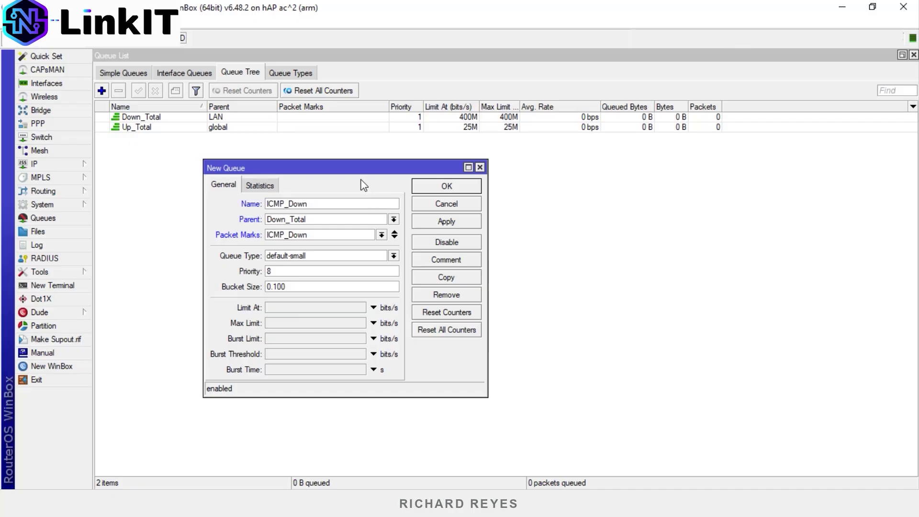
Set the ICMP_Down queue's type to default and its priority to 1
click(394, 256)
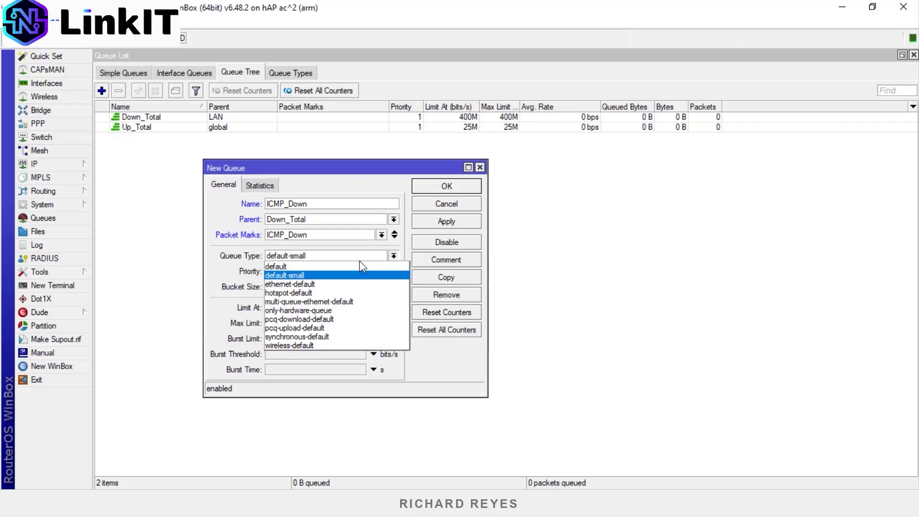
click(353, 267)
click(290, 271)
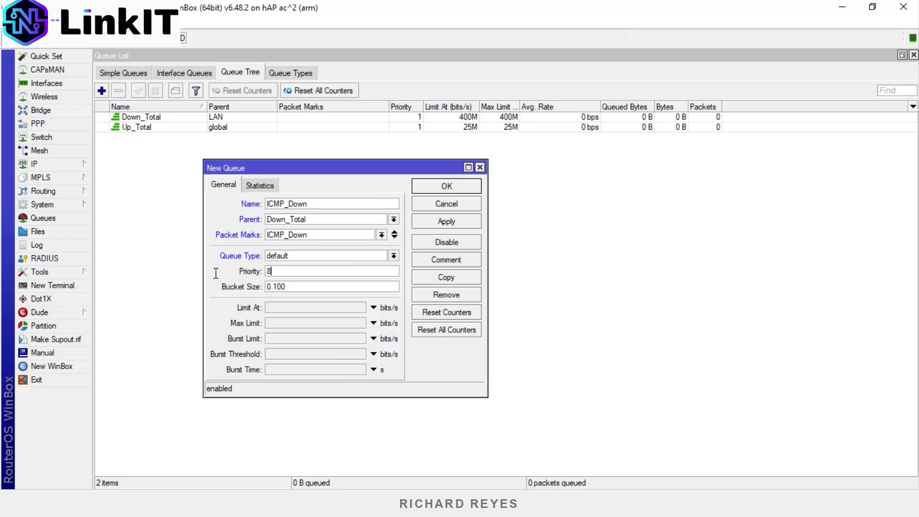
drag(289, 272, 216, 273)
text(1)
Set the ICMP_Down queue's Max Limit to 400M and save the queue
click(331, 325)
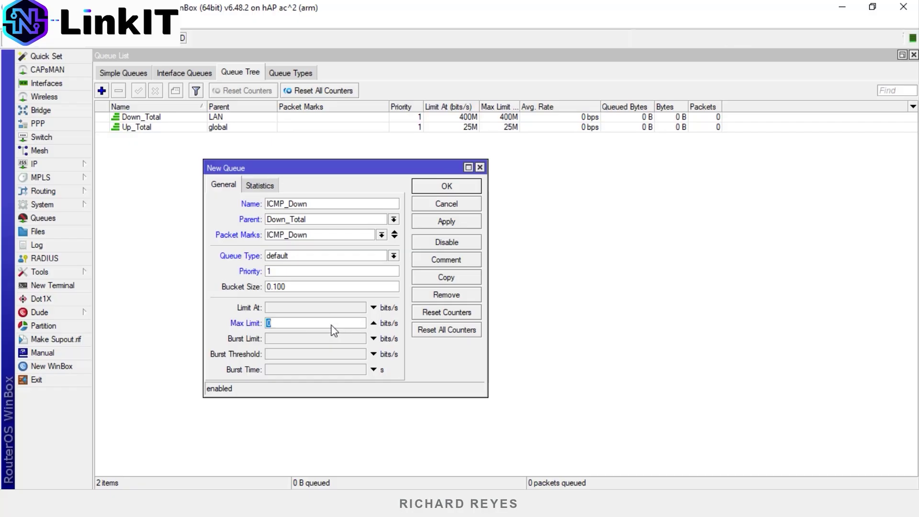
text(4 00M)
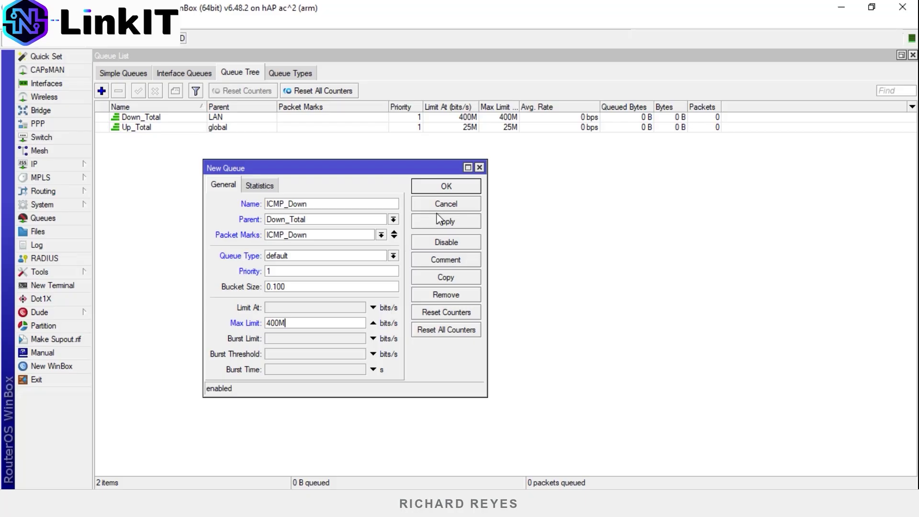
click(445, 223)
click(446, 186)
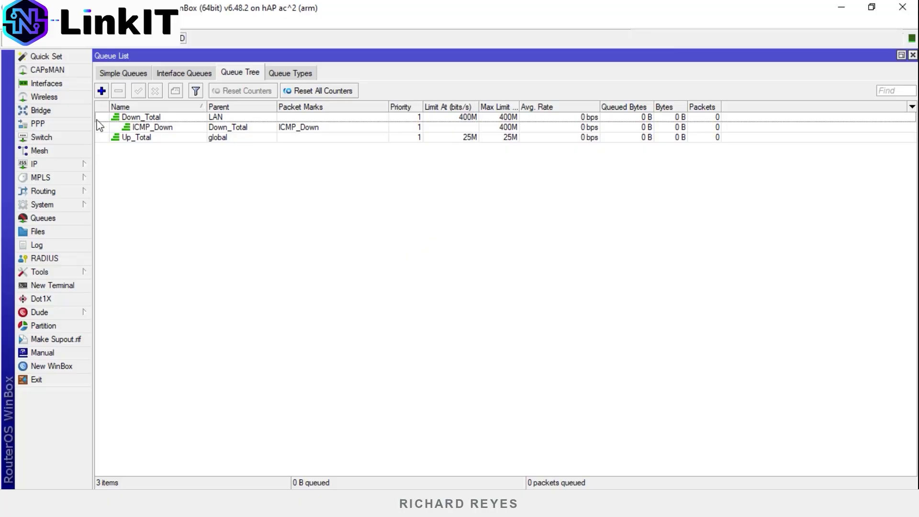
Start a new queue under parent Up_Total with packet mark ICMP_Up, and name it ICMP_Up by copying the mark
click(102, 90)
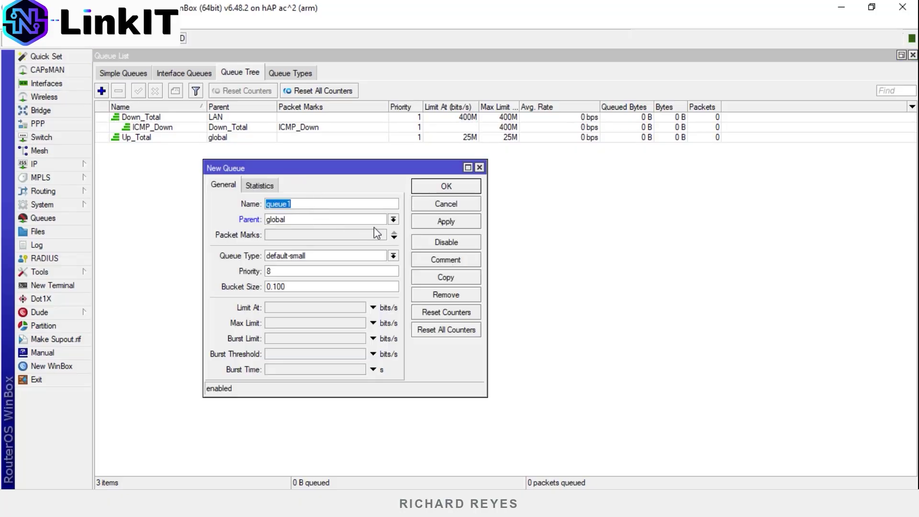
click(393, 221)
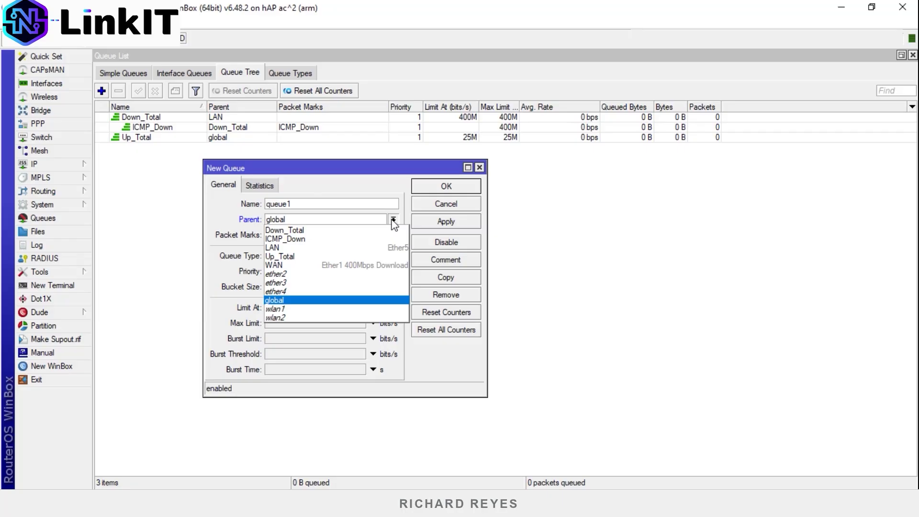
click(355, 256)
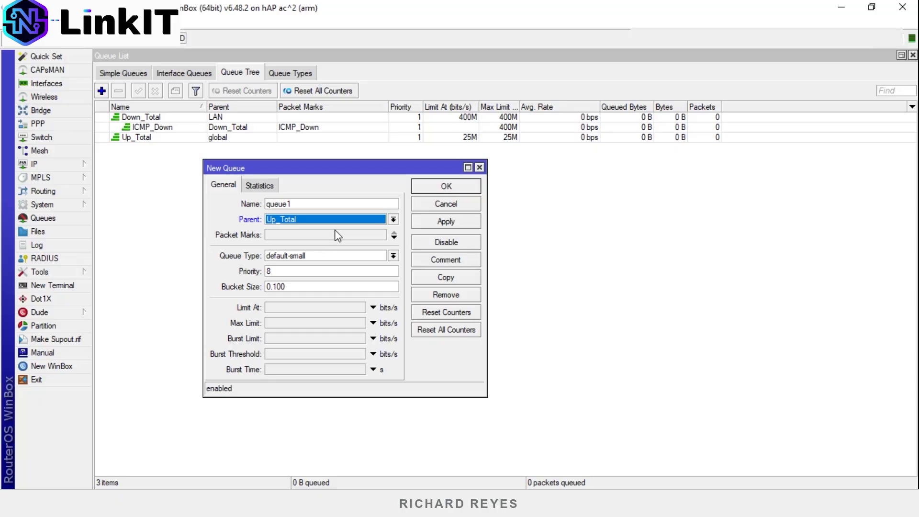
click(364, 237)
click(372, 238)
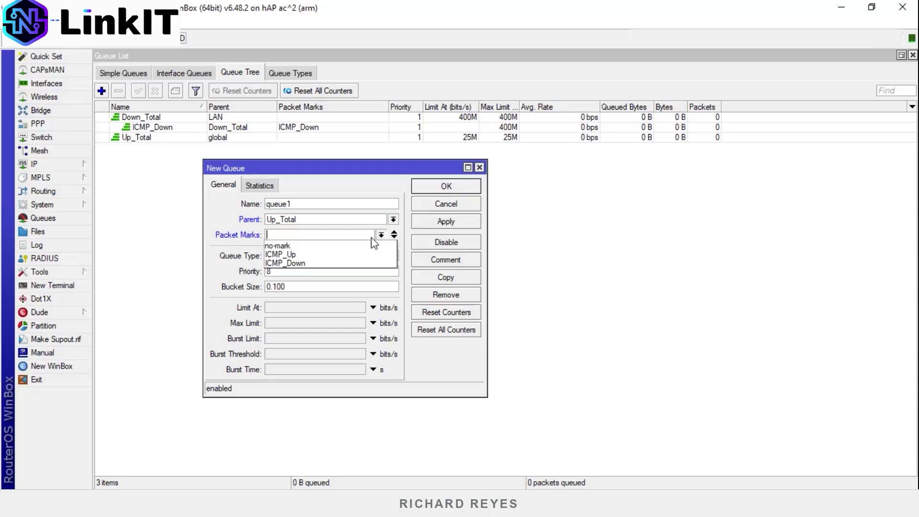
click(359, 255)
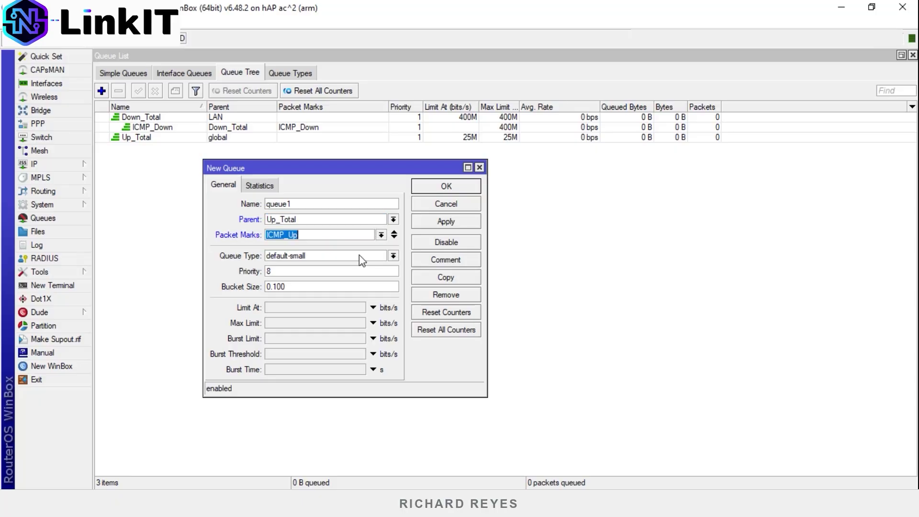
right_click(293, 235)
click(317, 258)
double_click(293, 204)
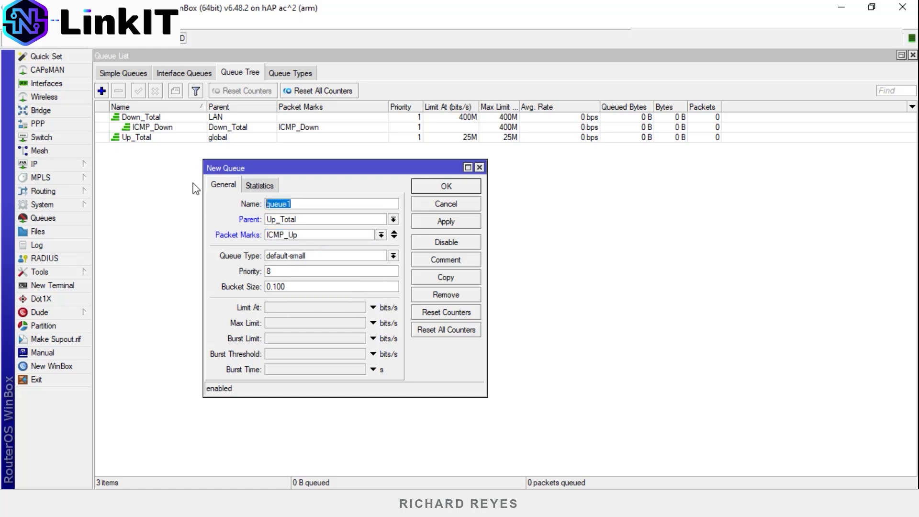
key(ctrl+v)
Set the ICMP_Up queue's type to default and its priority to 1
click(392, 258)
click(340, 264)
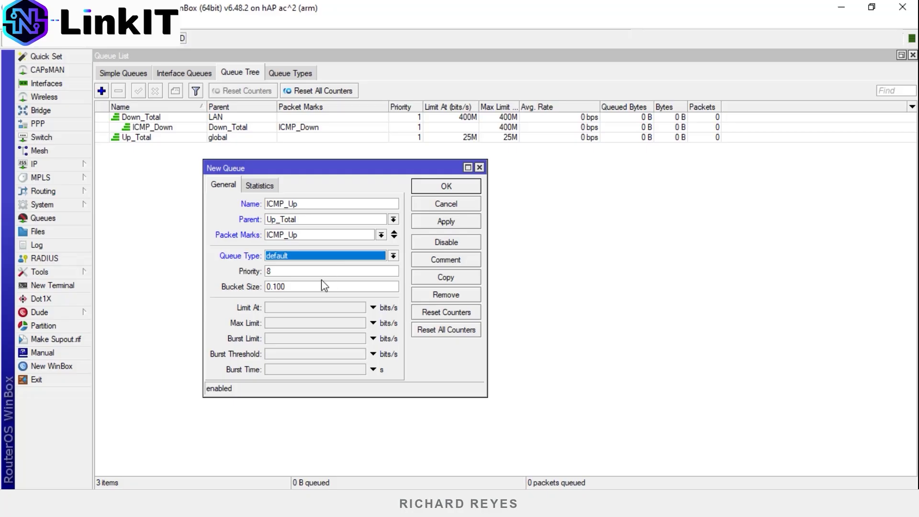
key(Tab)
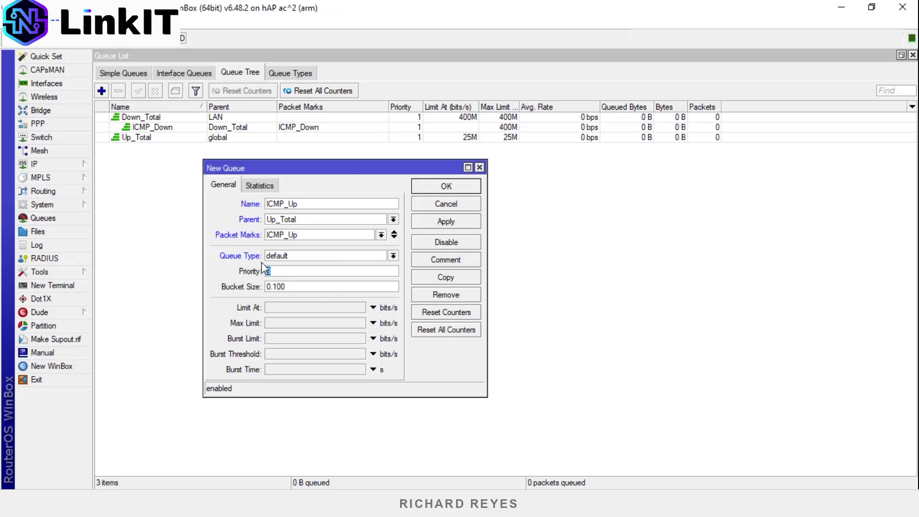
text(1)
Set the ICMP_Up queue's Max Limit to 25M, leave Limit At unset, and save the queue
click(298, 309)
click(283, 323)
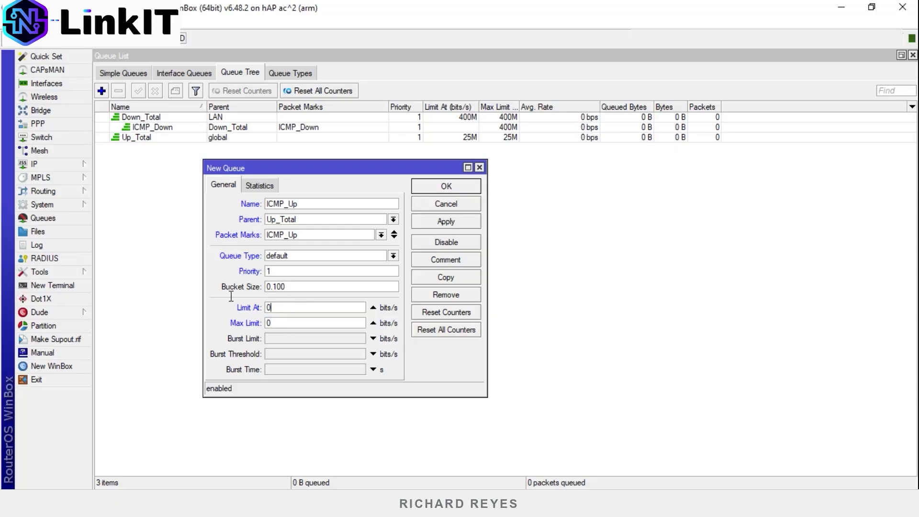
click(373, 308)
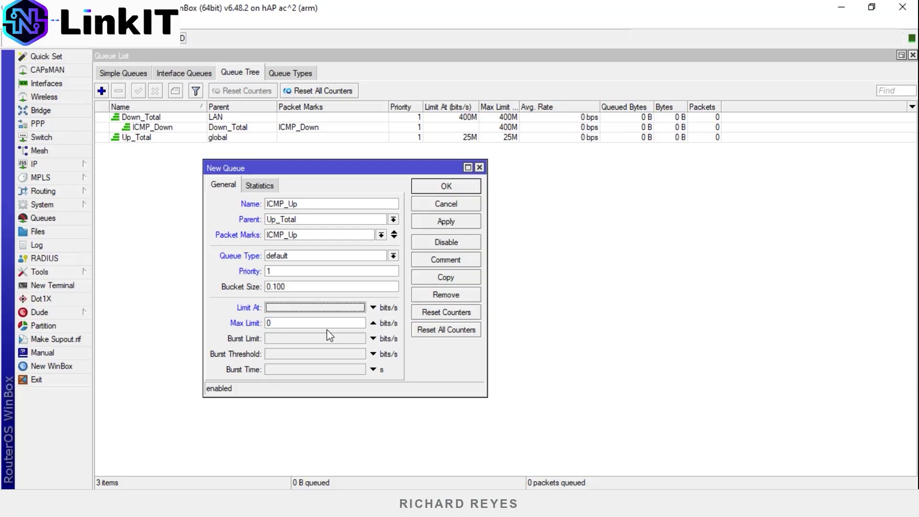
double_click(279, 323)
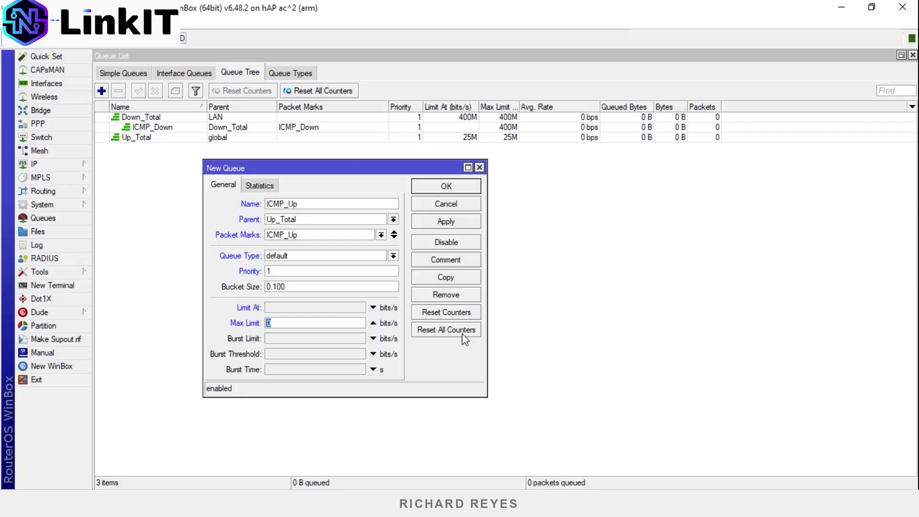
text(25M)
click(452, 222)
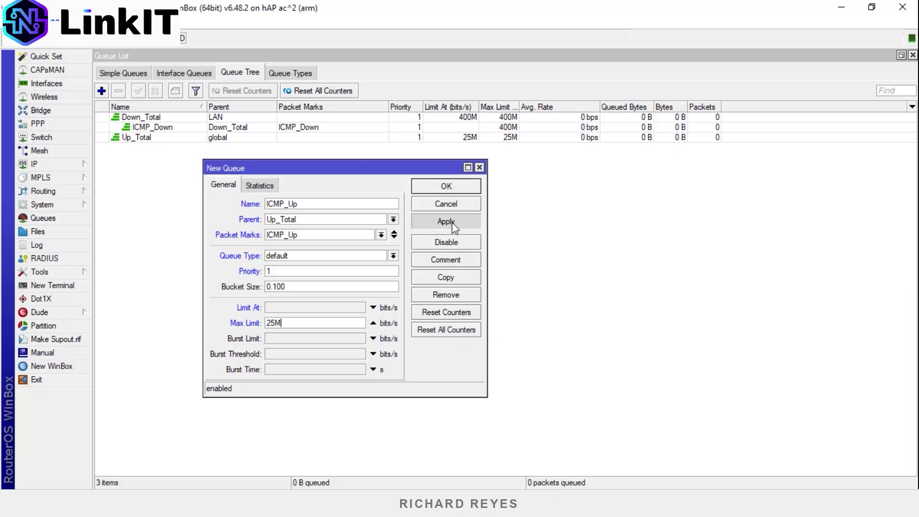
click(463, 186)
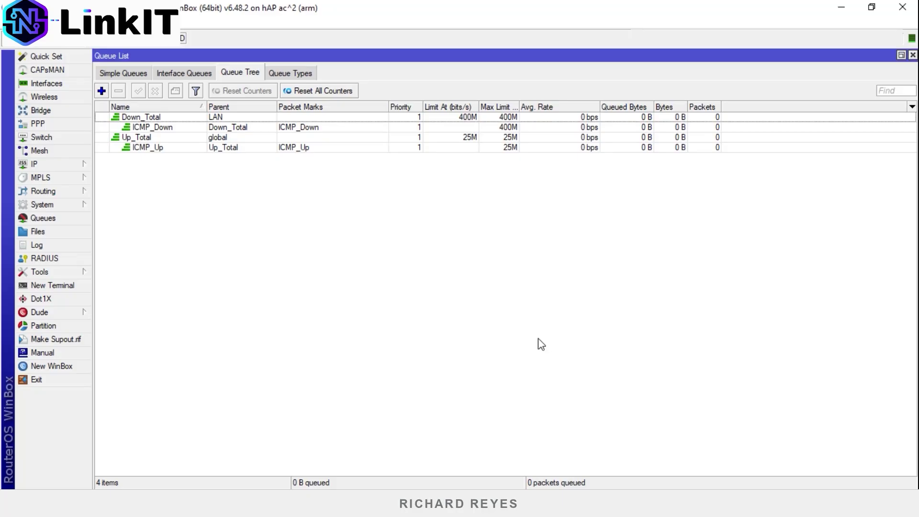
Close the queue list and open the firewall's mangle rules
click(913, 55)
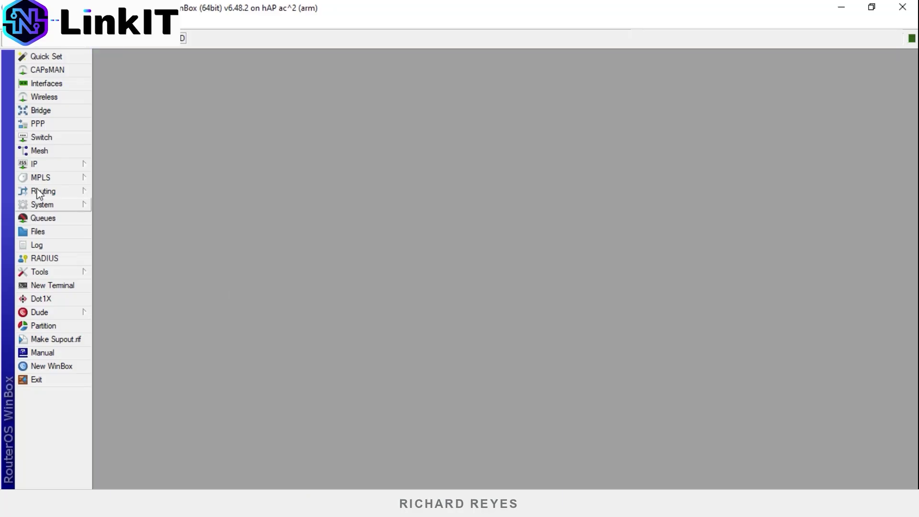
click(62, 164)
click(123, 268)
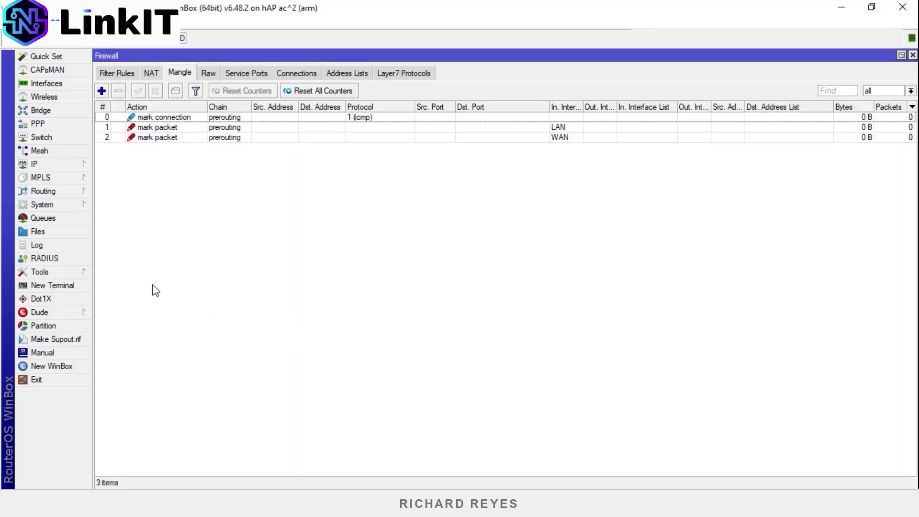
Look up the router's LAN interface address in the IP address list, and close the list
click(75, 164)
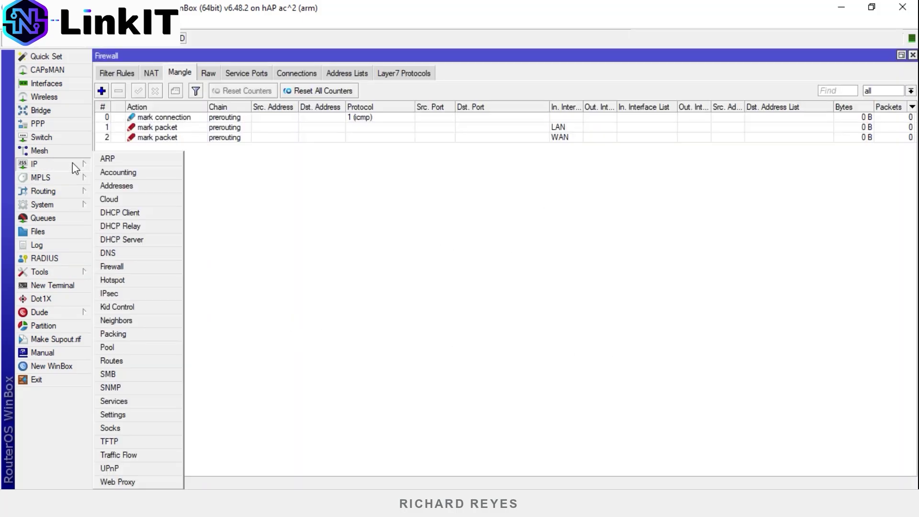
click(125, 189)
click(157, 101)
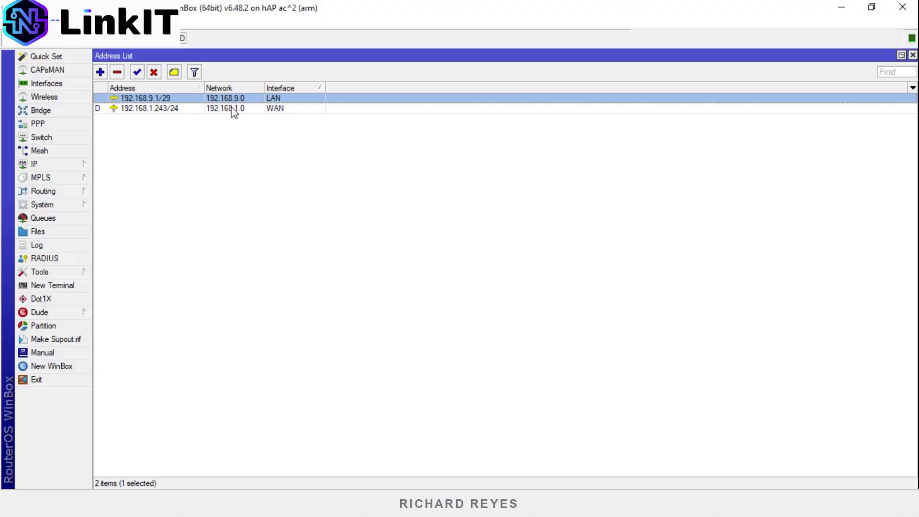
click(913, 56)
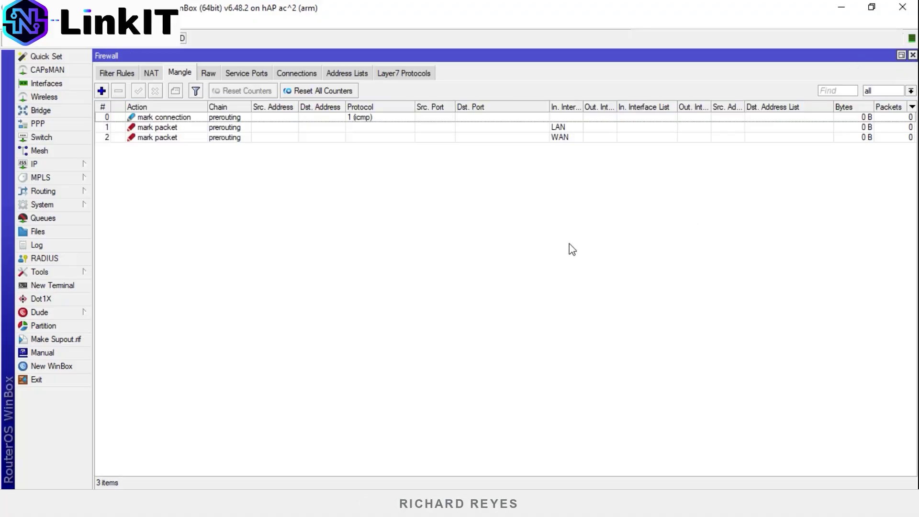
Open the Windows Command Prompt over the mangle rules and ping 192.168.9.1
key(super)
text(cmd)
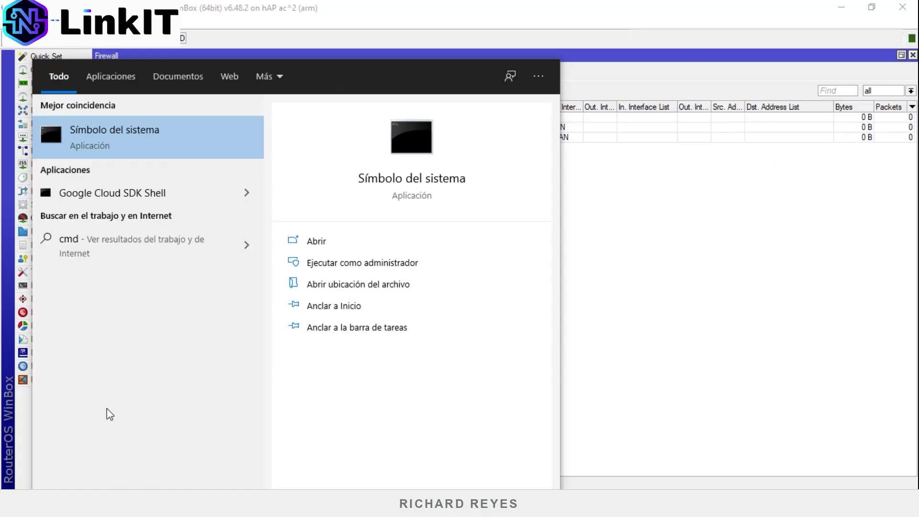
click(132, 153)
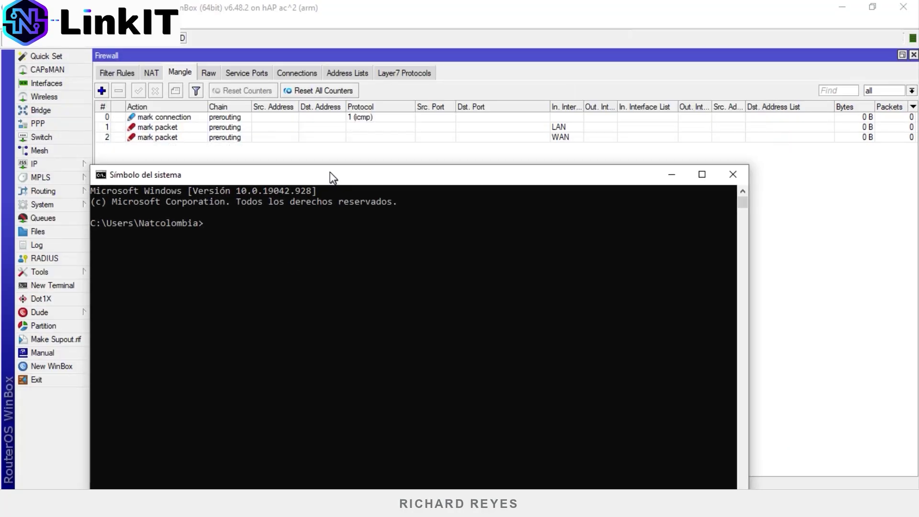
drag(329, 172, 337, 159)
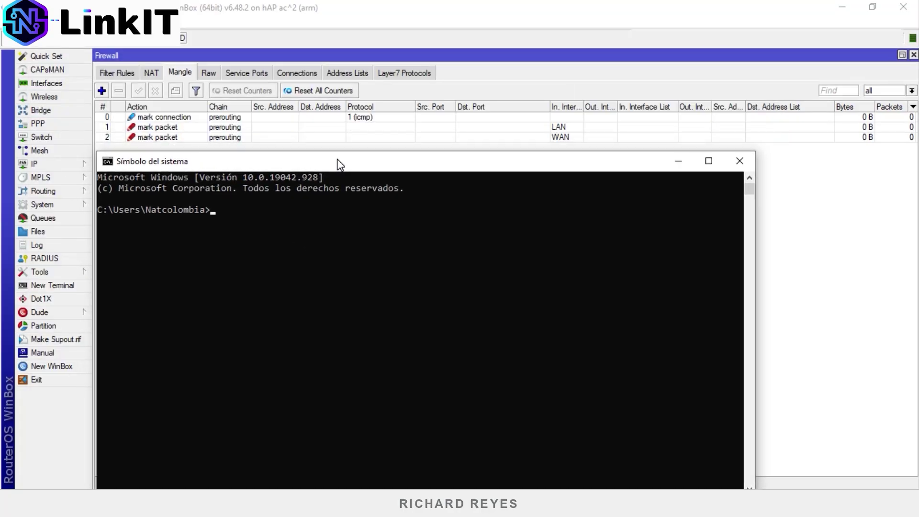
text(ping 192.168.9.1)
key(Return)
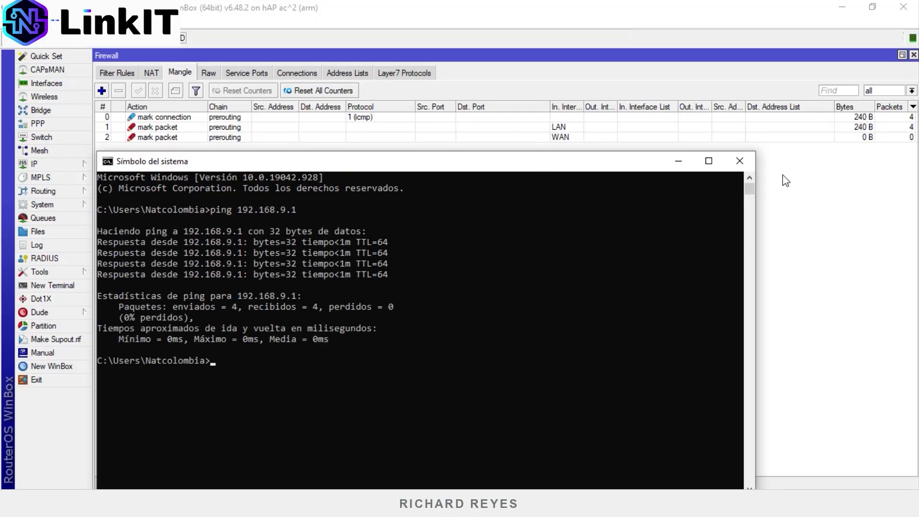
Check the byte and packet counters of the LAN mark packet rule, and open the queue tree in place of the firewall
click(679, 161)
click(809, 127)
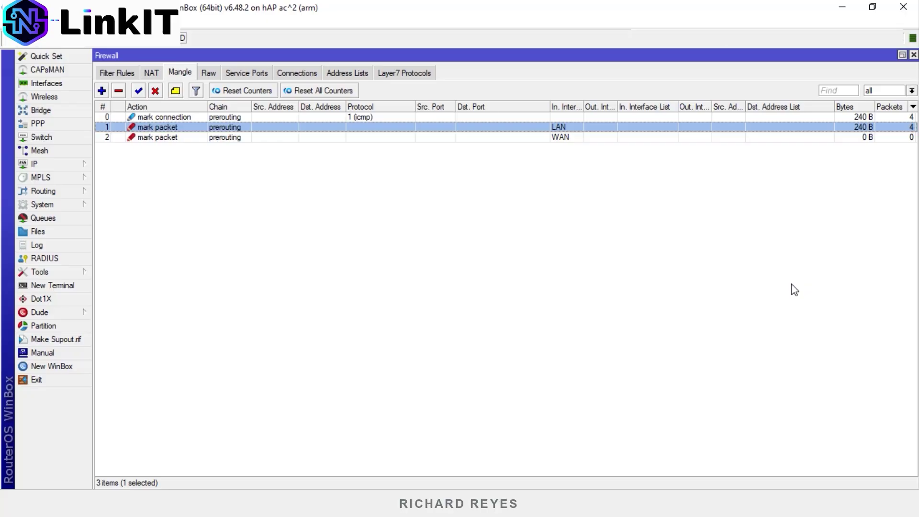
click(914, 55)
click(67, 219)
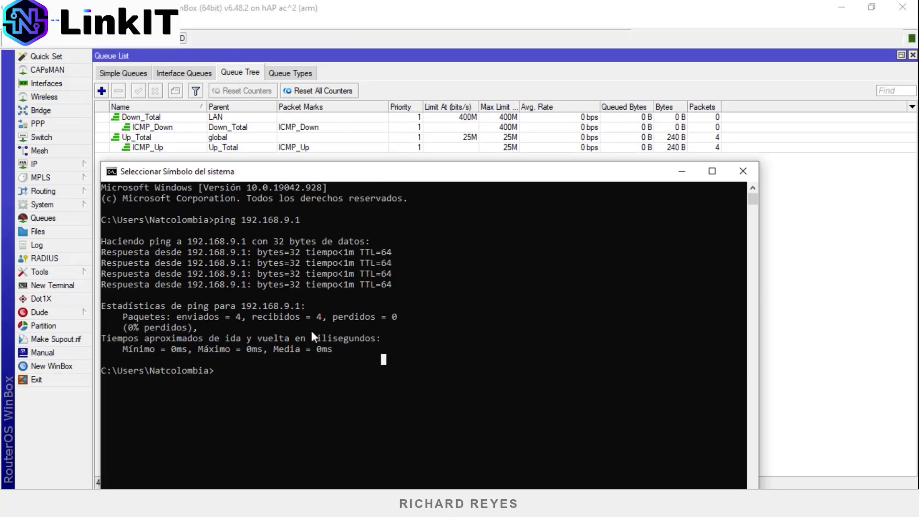
Ping 192.168.9.1 from the Command Prompt with 10 requests of 20000 bytes, and check the Up_Total queue's traffic
click(310, 401)
text(ping 192)
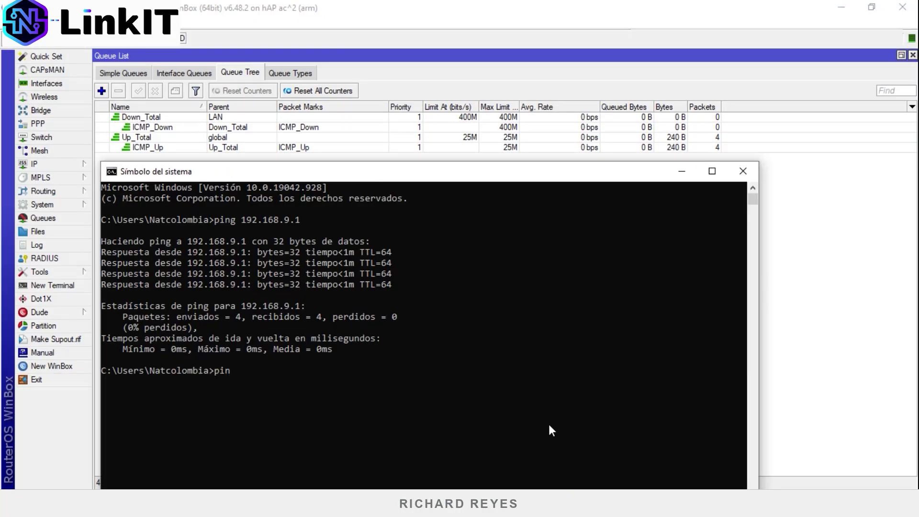
text(.168.)
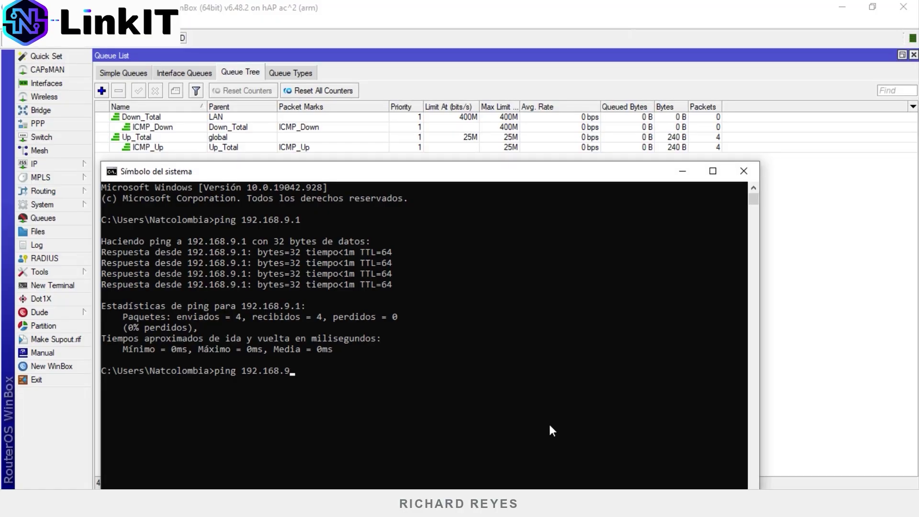
text(9.1 -n 10 -l 20000)
key(Return)
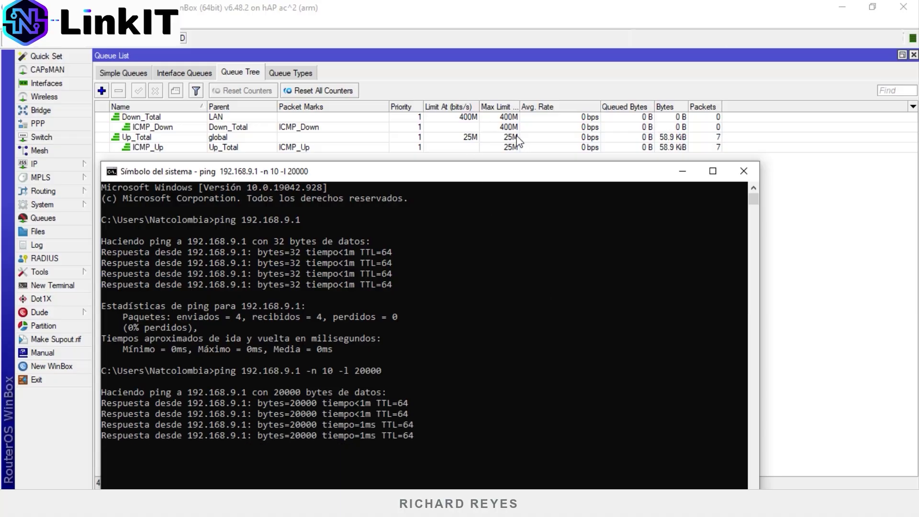
click(554, 139)
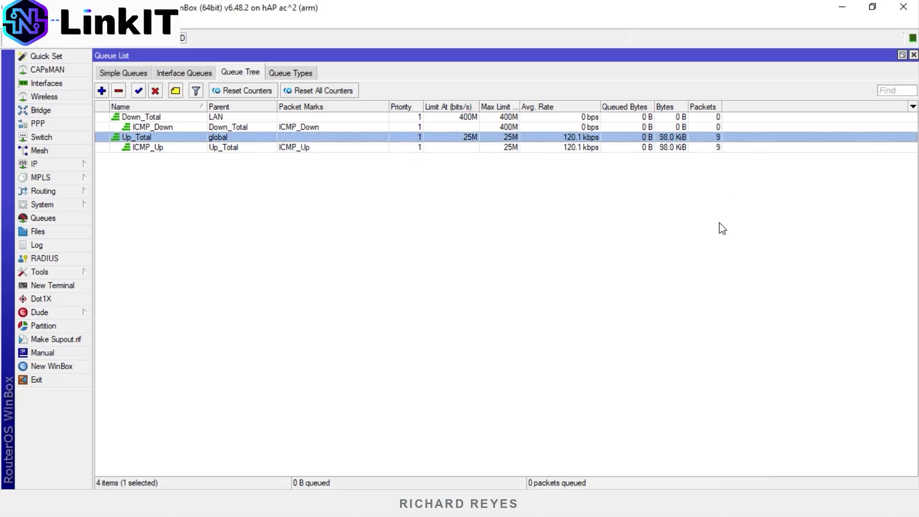